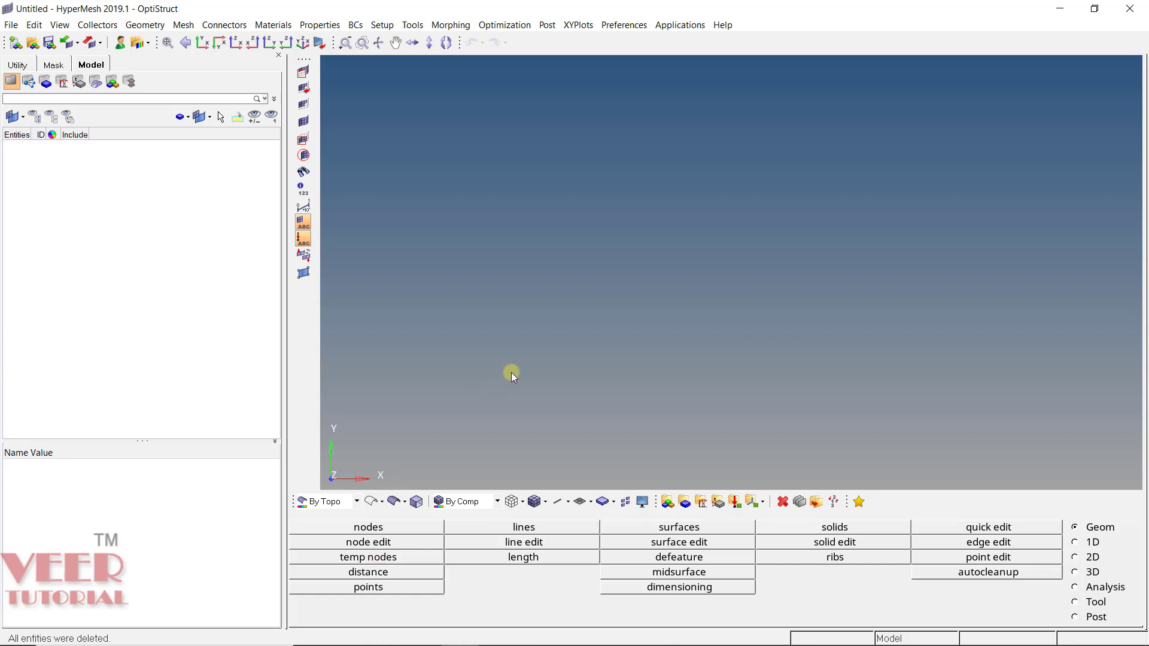
Step: Open Nodes.hm from the 2D mesh > create nodes folder, then rotate and zoom the view
click(32, 42)
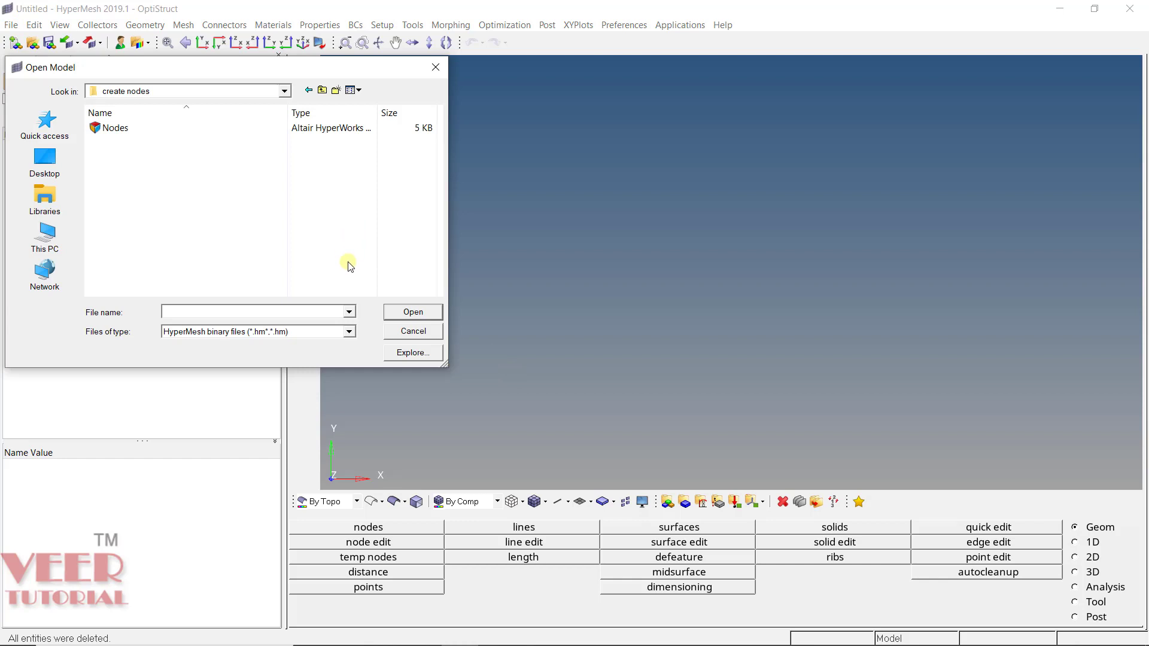
click(322, 90)
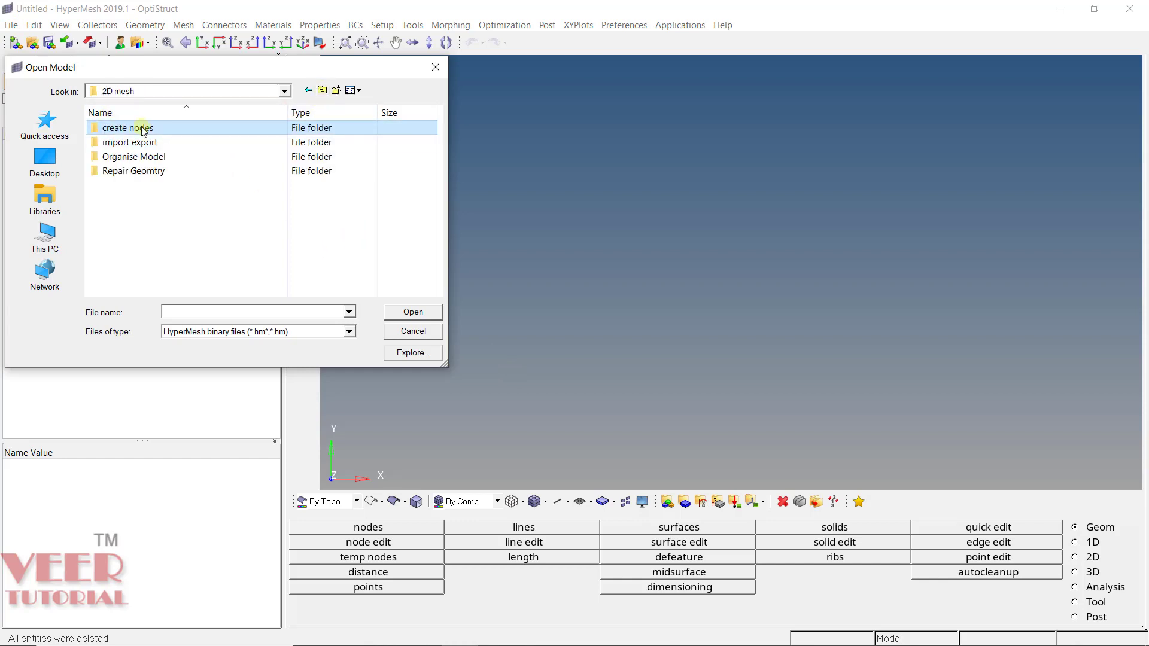
double_click(148, 132)
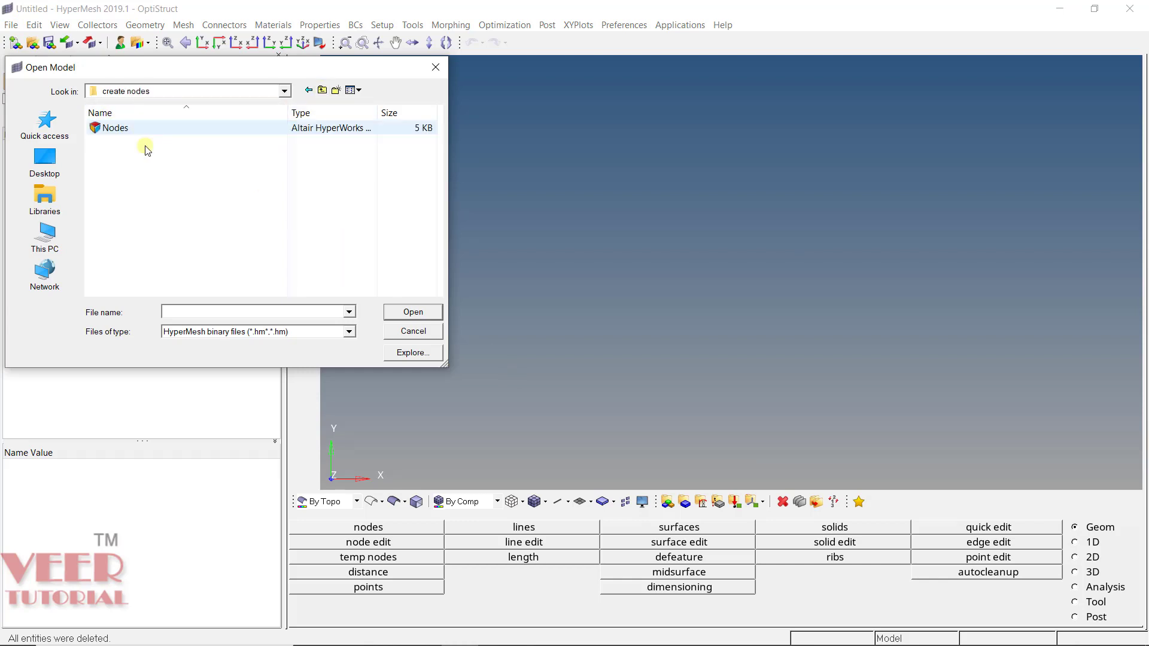
double_click(114, 128)
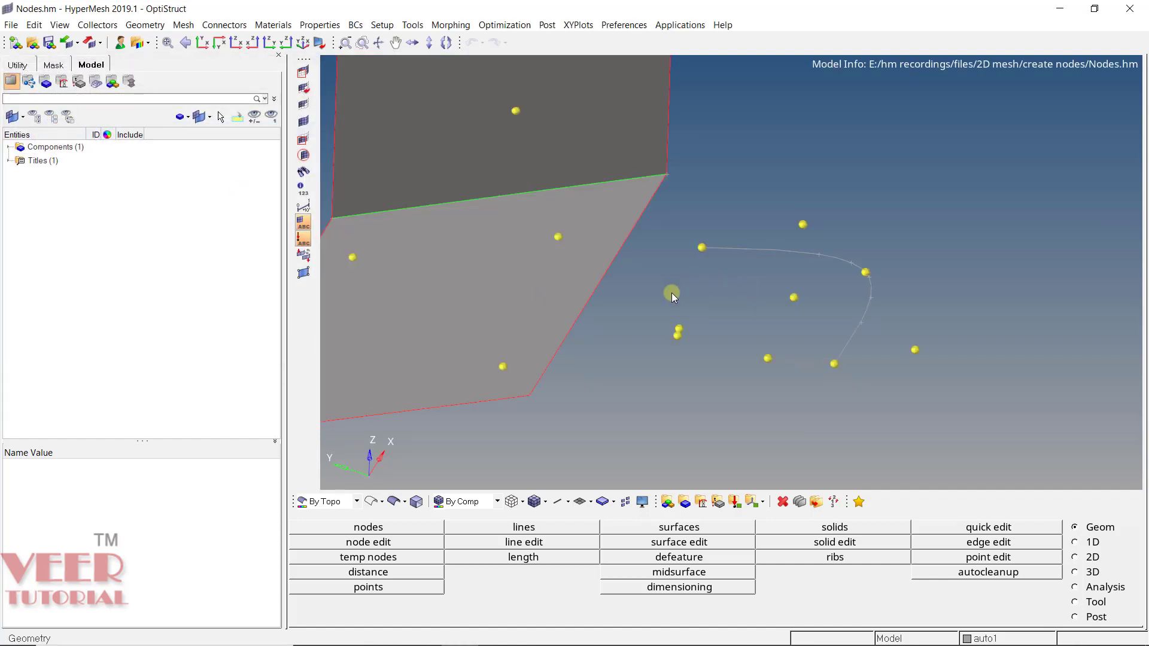
mouse_move(712, 316)
ctrl+mouse_down()
mouse_move(709, 300)
mouse_move(620, 238)
mouse_move(684, 323)
mouse_move(574, 182)
mouse_move(661, 248)
mouse_move(608, 277)
mouse_move(623, 300)
mouse_move(639, 264)
ctrl+mouse_up()
scroll(688, 283, up, 4)
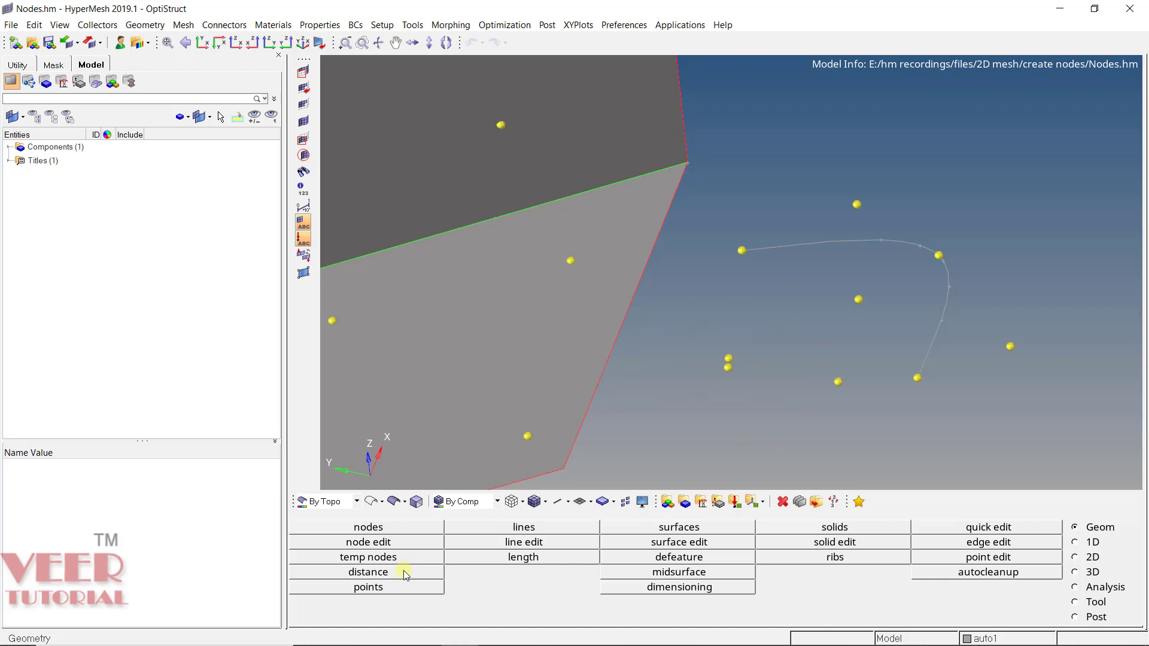
Step: Clear one picked temporary node, then clear all remaining temporary nodes and exit the panel
click(368, 560)
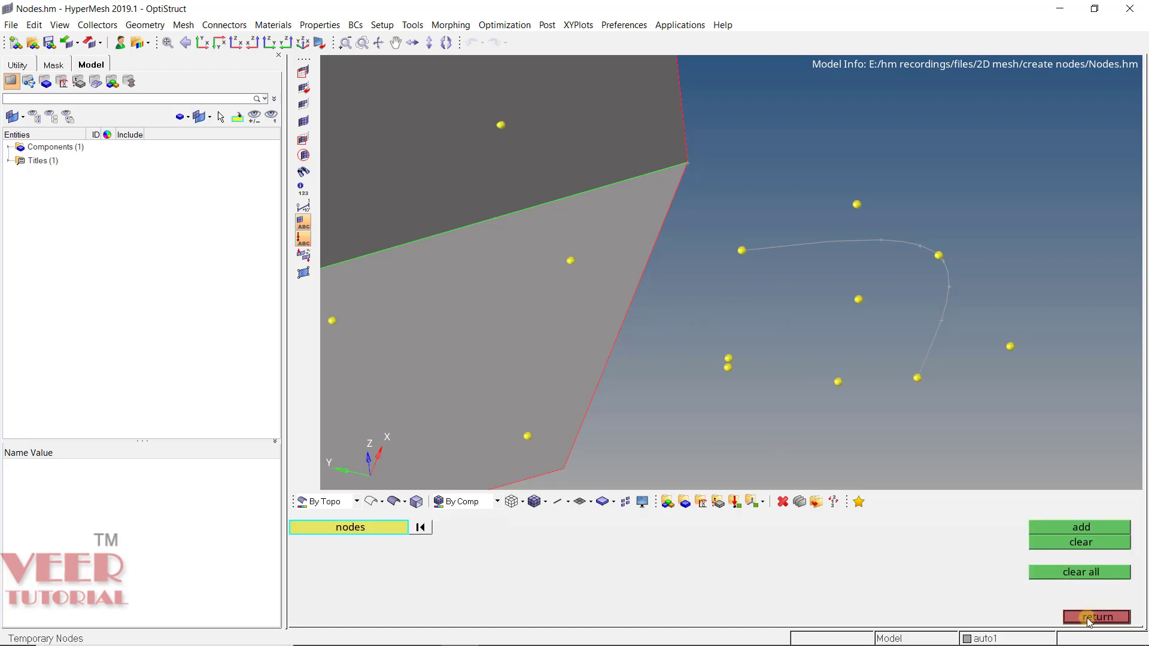
click(1084, 616)
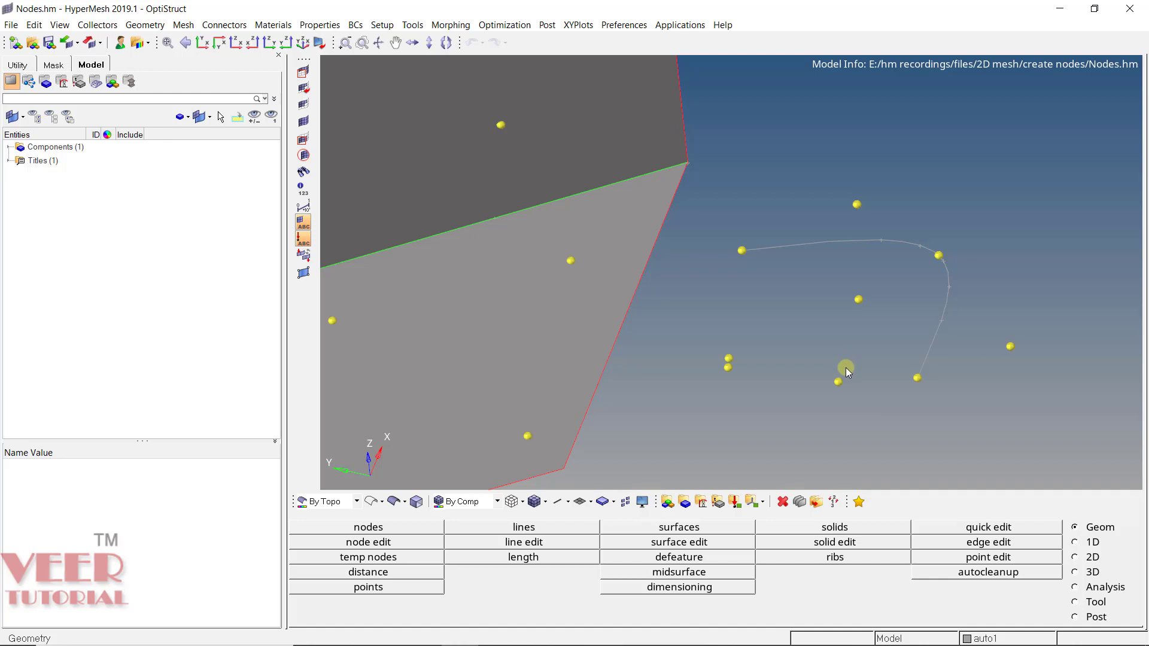
key(shift+F2)
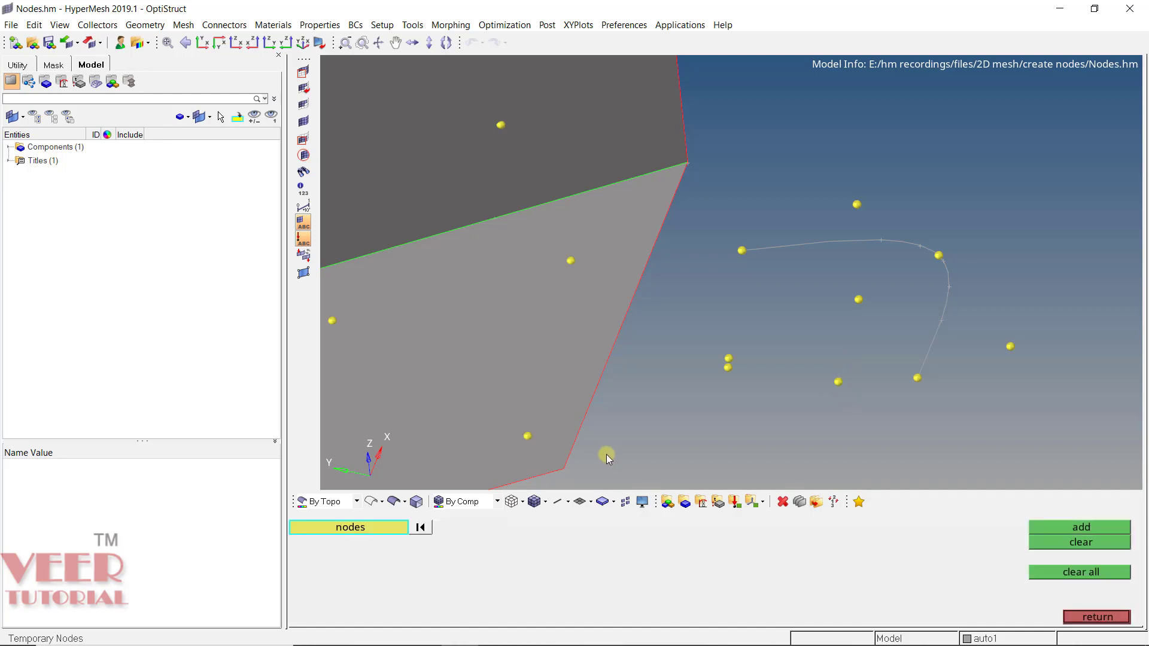
scroll(779, 323, up, 2)
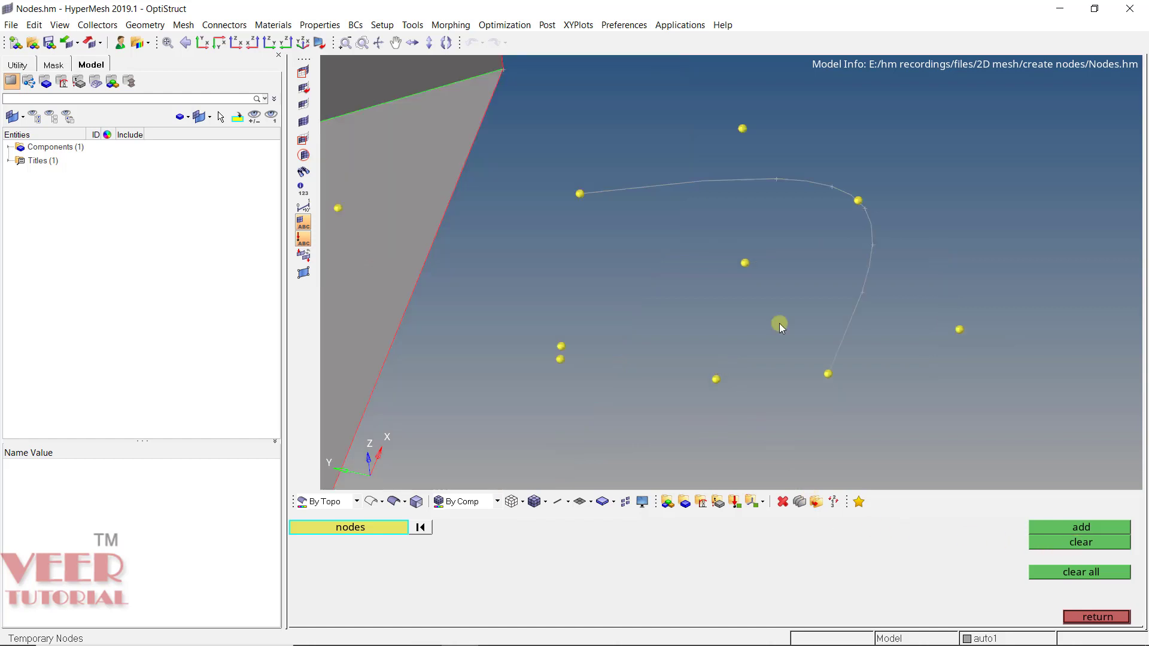
click(716, 381)
click(1083, 542)
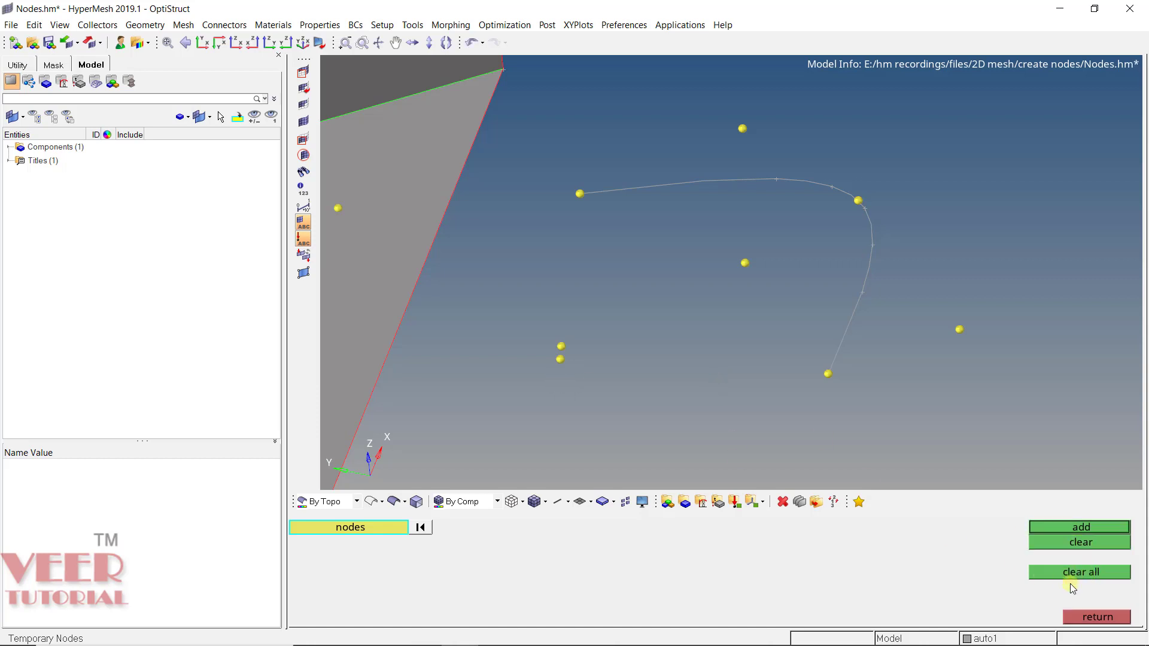
click(1086, 574)
scroll(658, 257, down, 5)
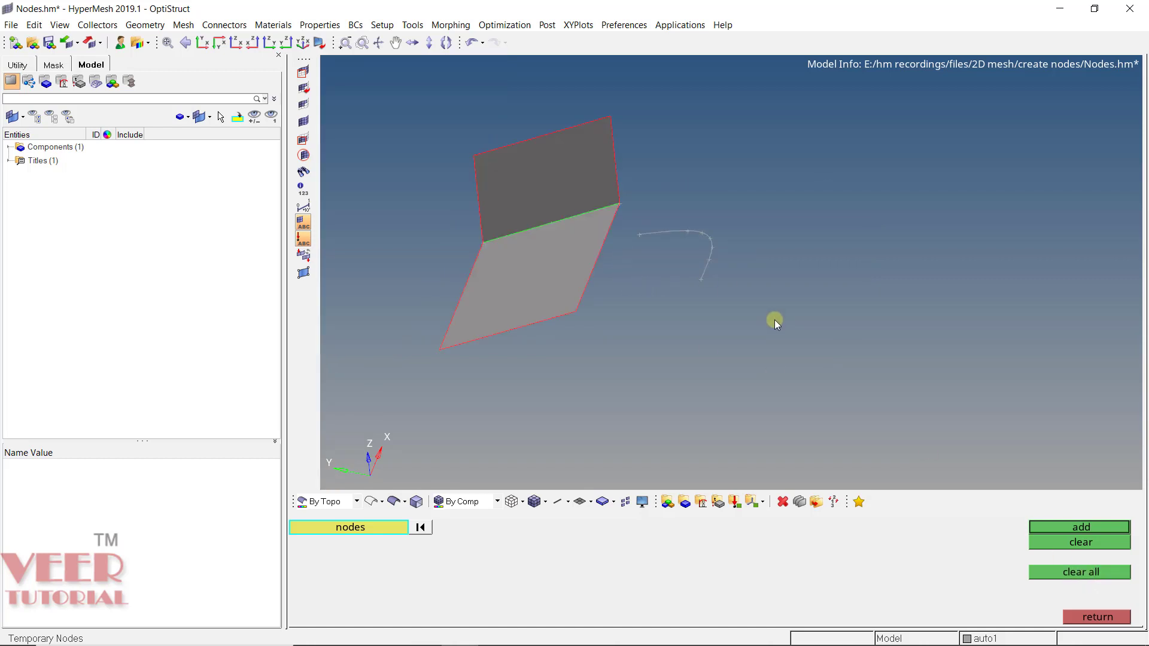
key(Escape)
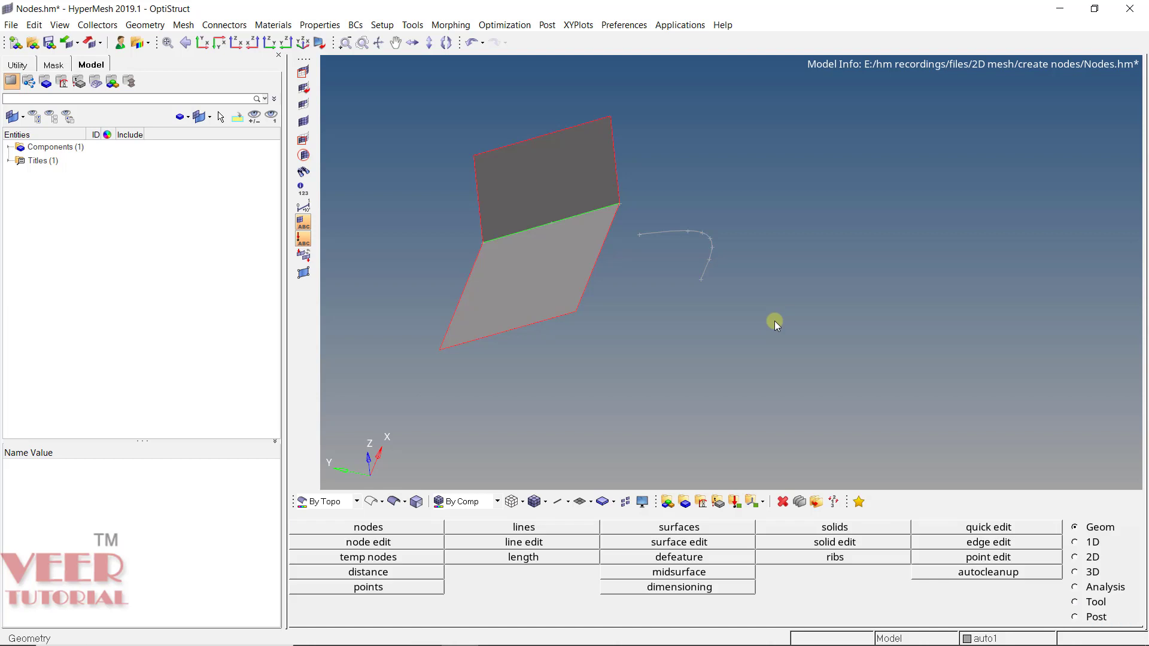
Step: Keep By Topo colouring for the auto1 component and switch its surfaces to wireframe display
click(8, 147)
click(61, 160)
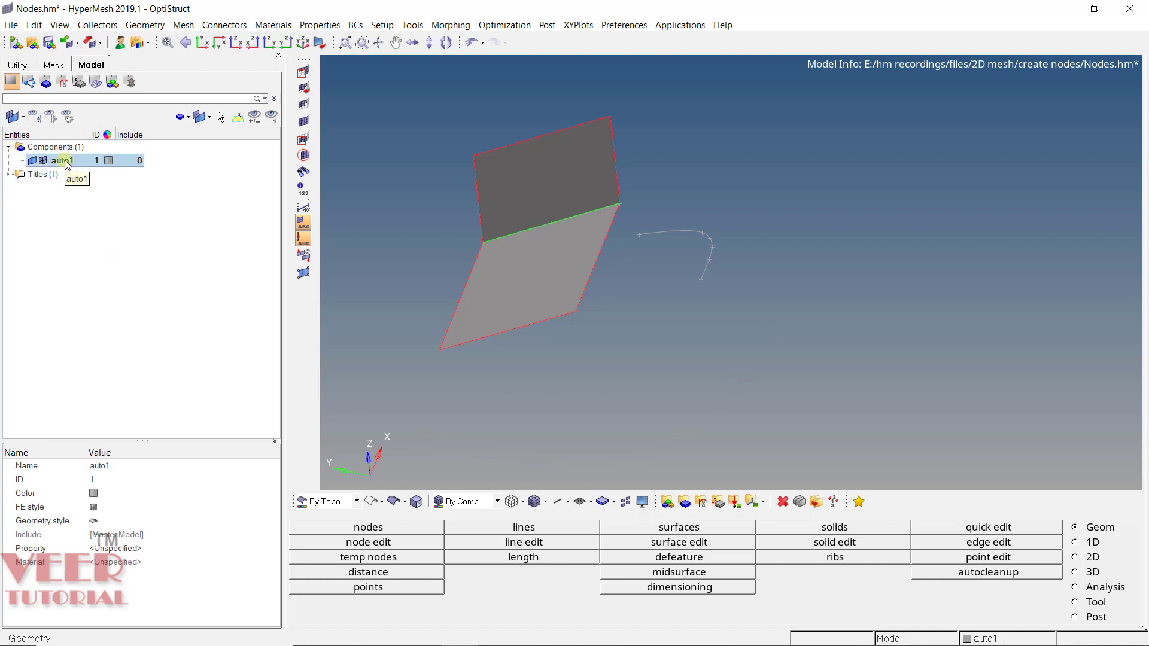
ctrl+drag(562, 216, 620, 336)
click(328, 501)
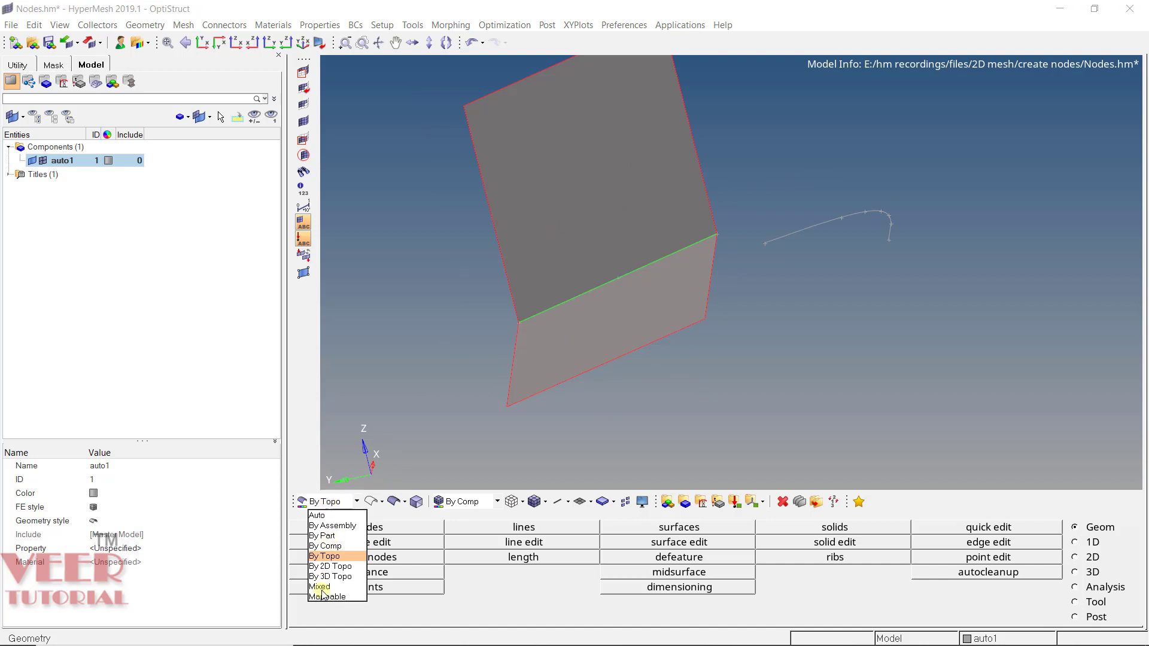
click(330, 558)
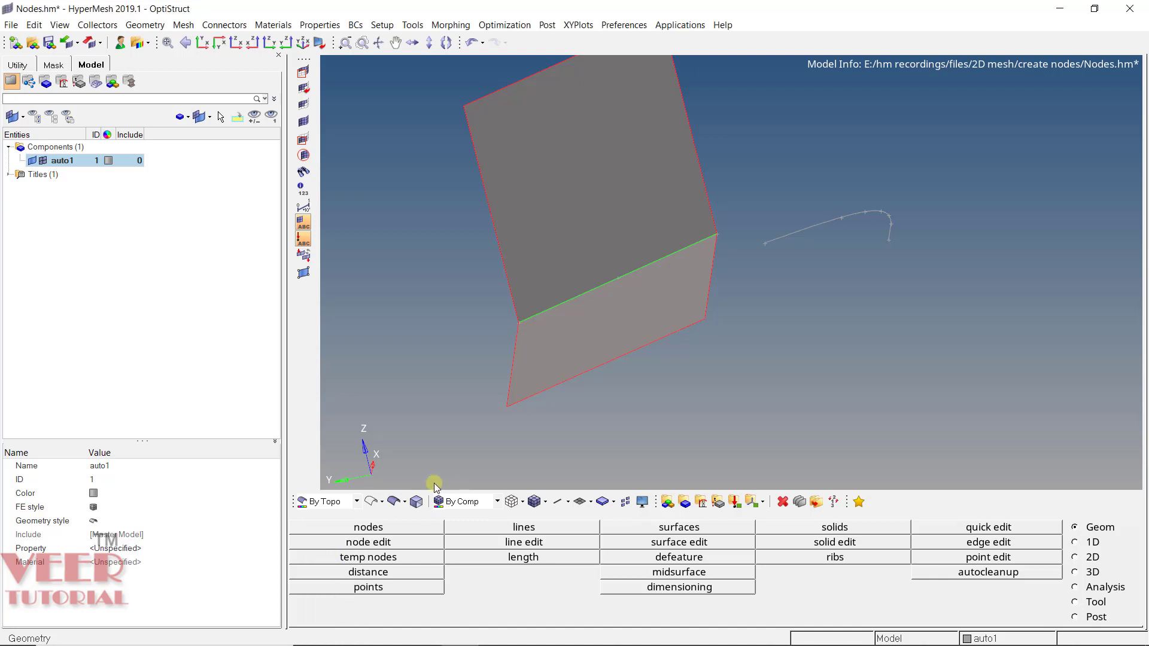
click(371, 503)
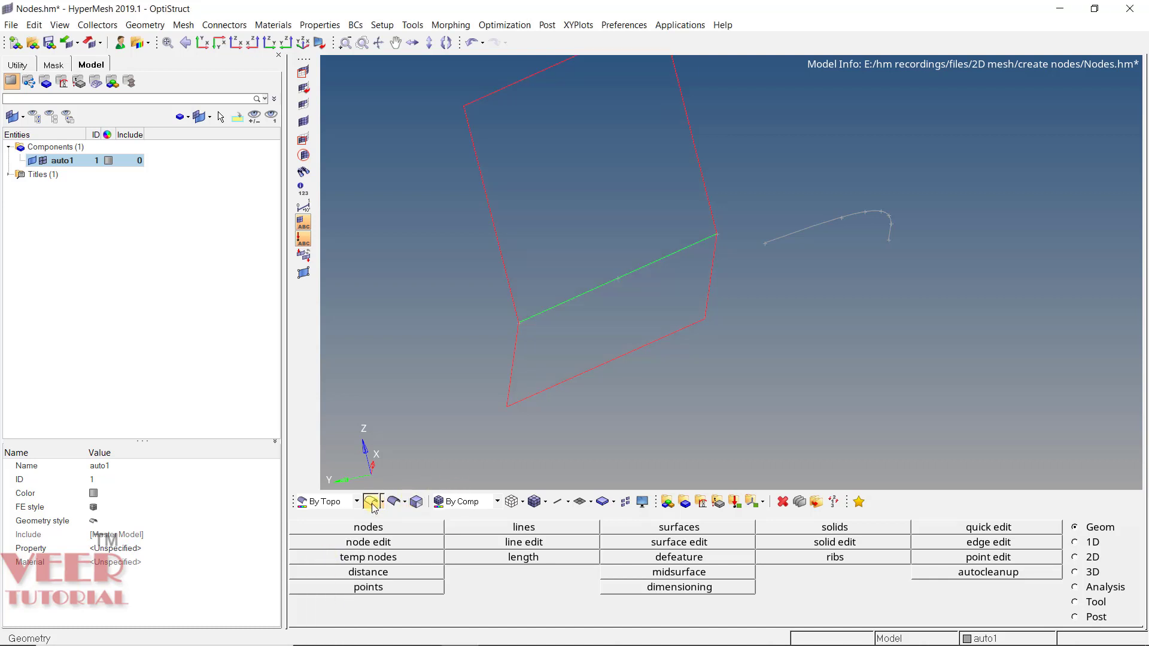
ctrl+drag(654, 310, 659, 327)
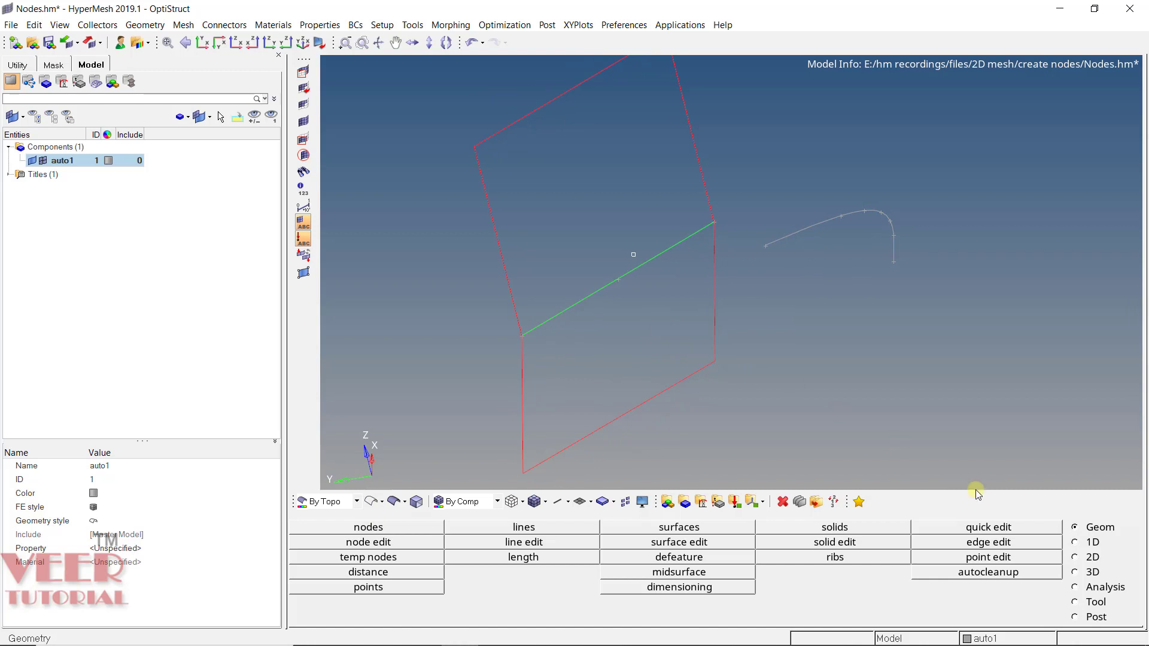
Step: Browse the On Geometry, Arc Center, parametric and Interpolate node sub-tools, ending on XYZ
click(355, 527)
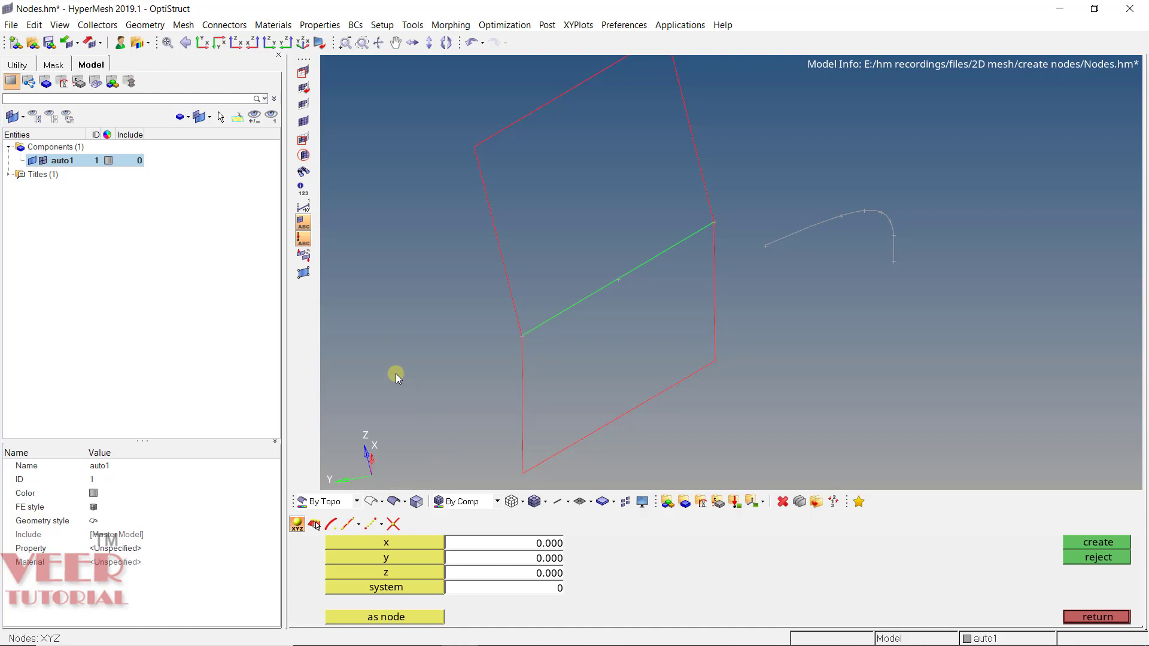
key(Escape)
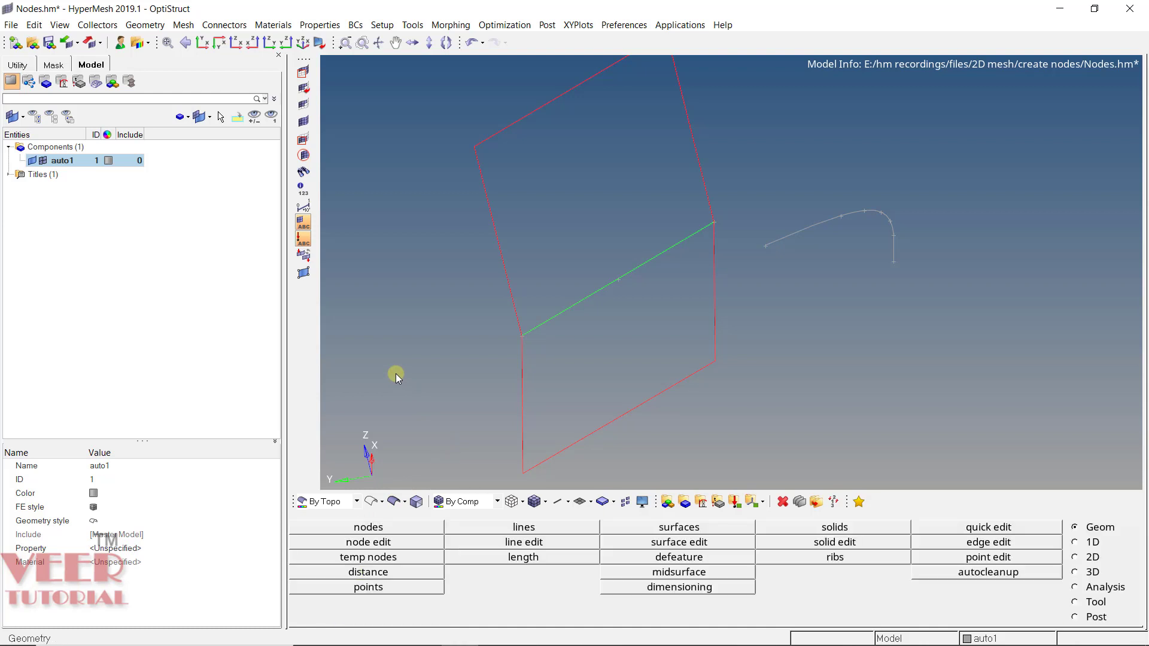
key(F8)
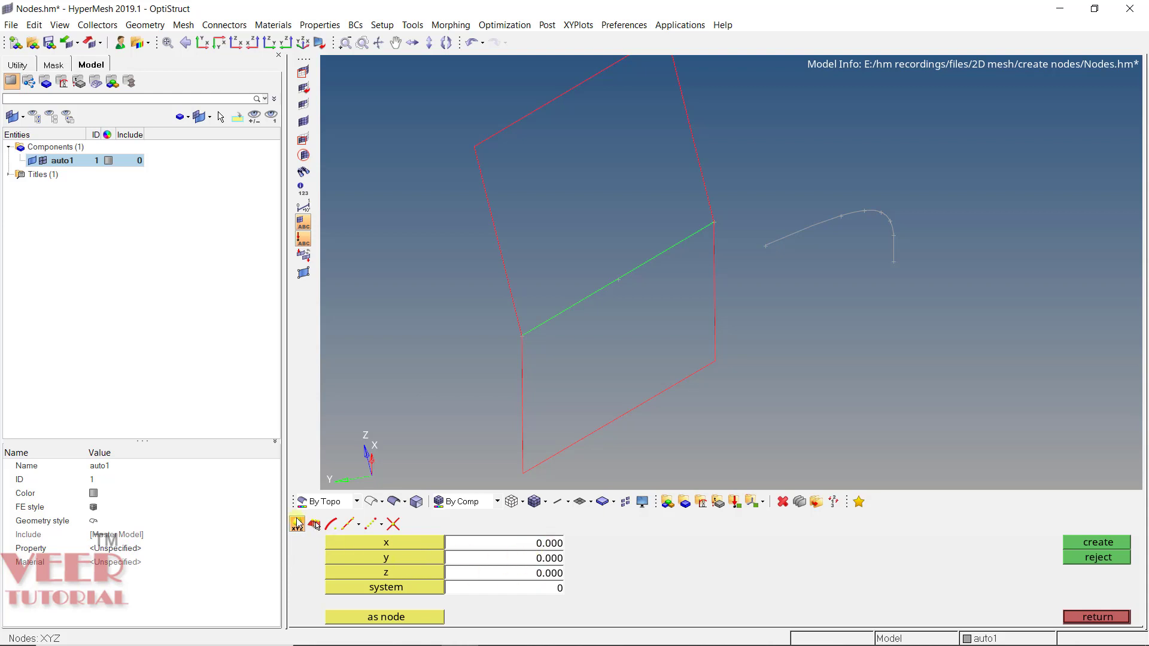
click(314, 525)
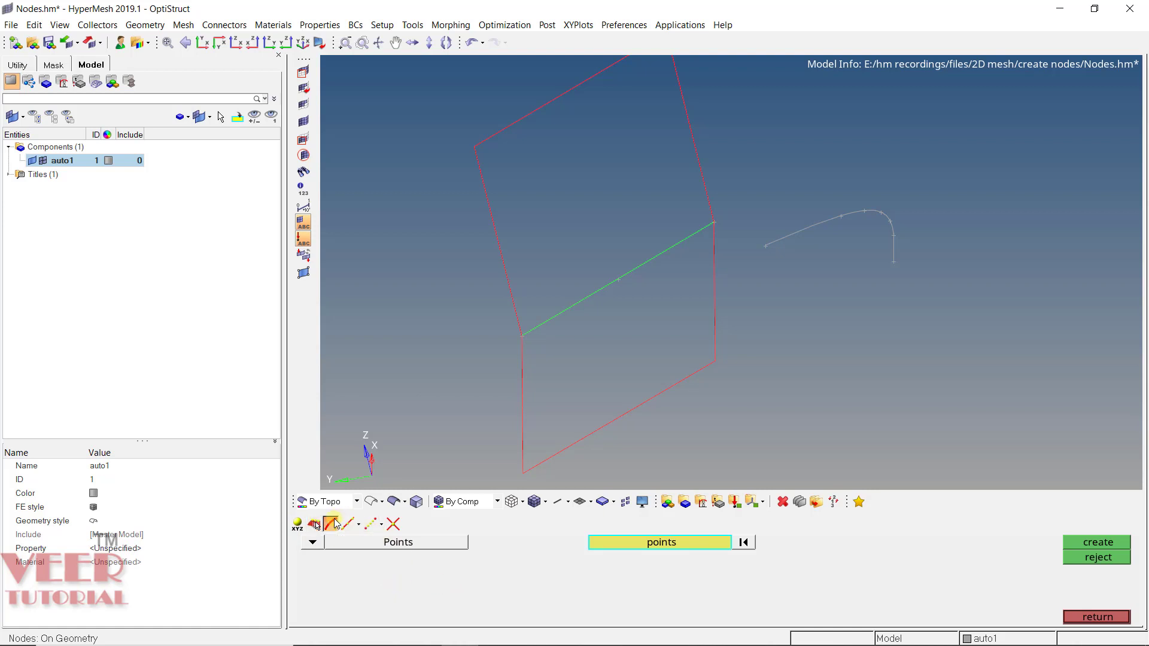
click(333, 524)
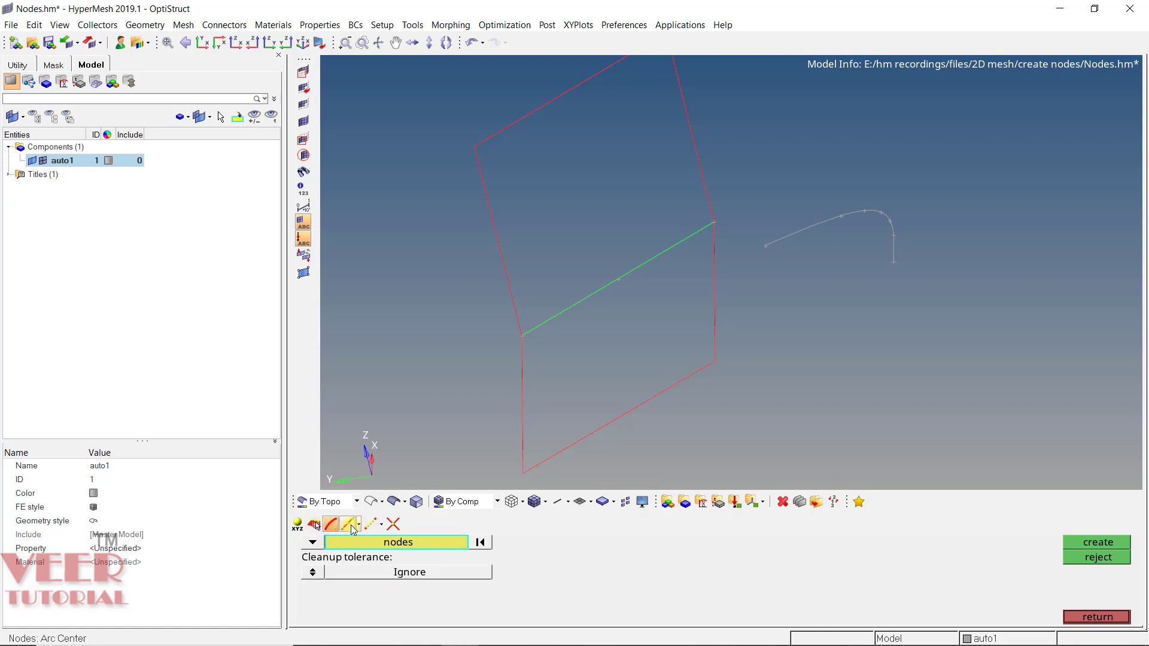
click(352, 526)
click(371, 525)
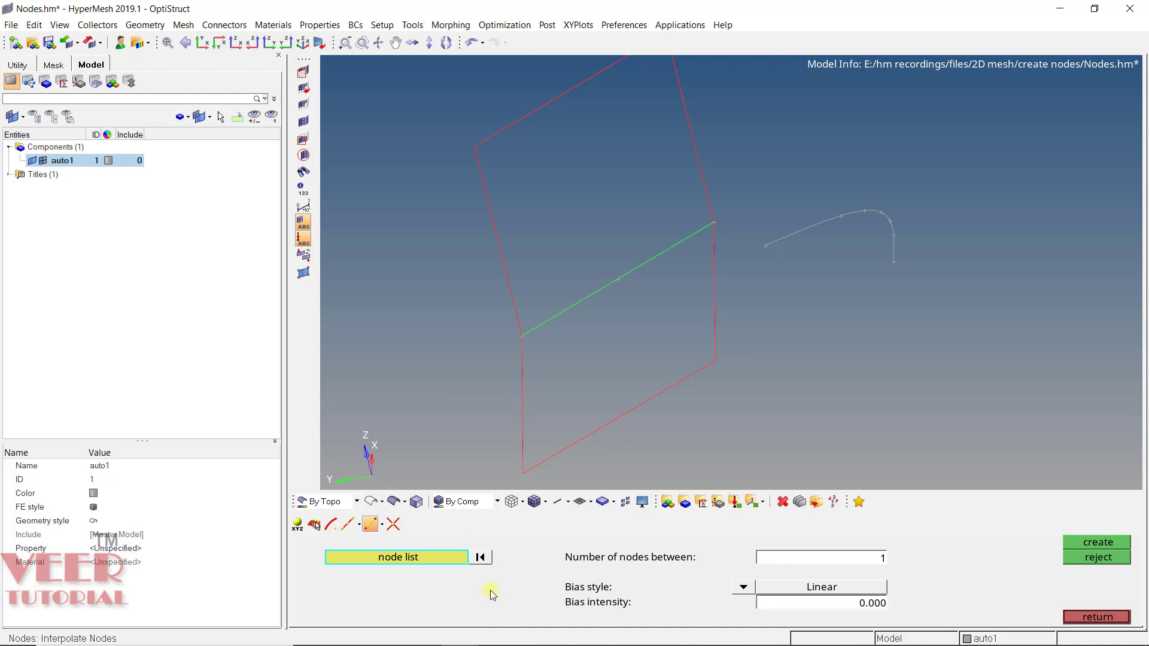
click(296, 525)
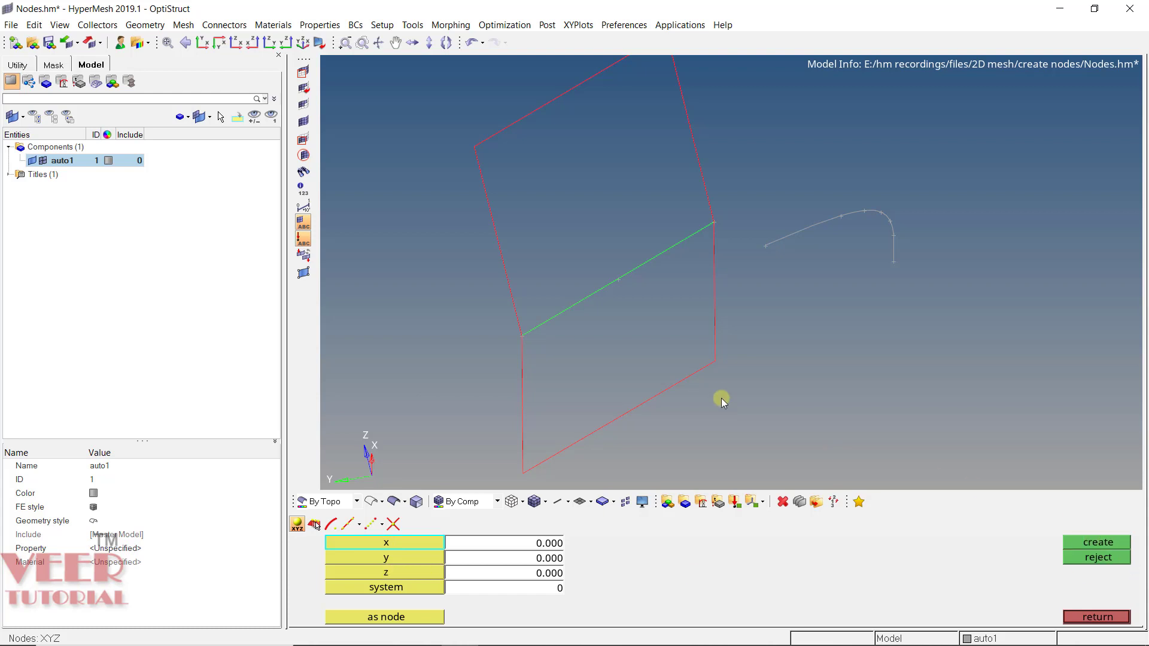
Step: Create a node at x = 50, y = 0, z = 0
ctrl+drag(730, 350, 526, 464)
click(548, 543)
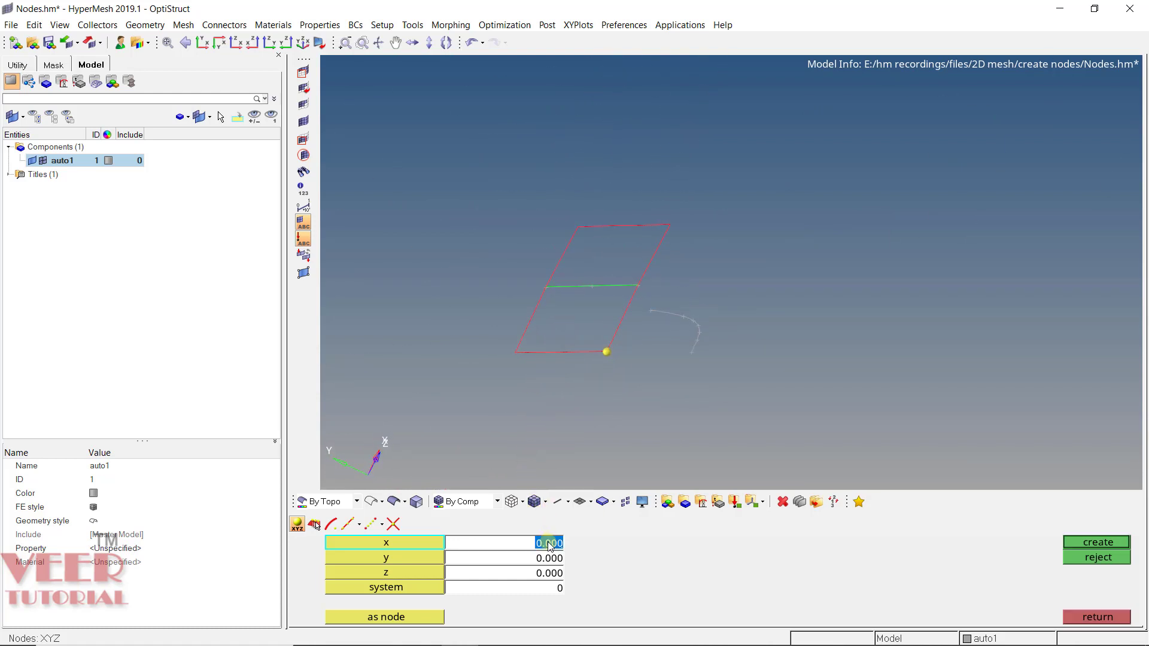
text(50)
click(1077, 542)
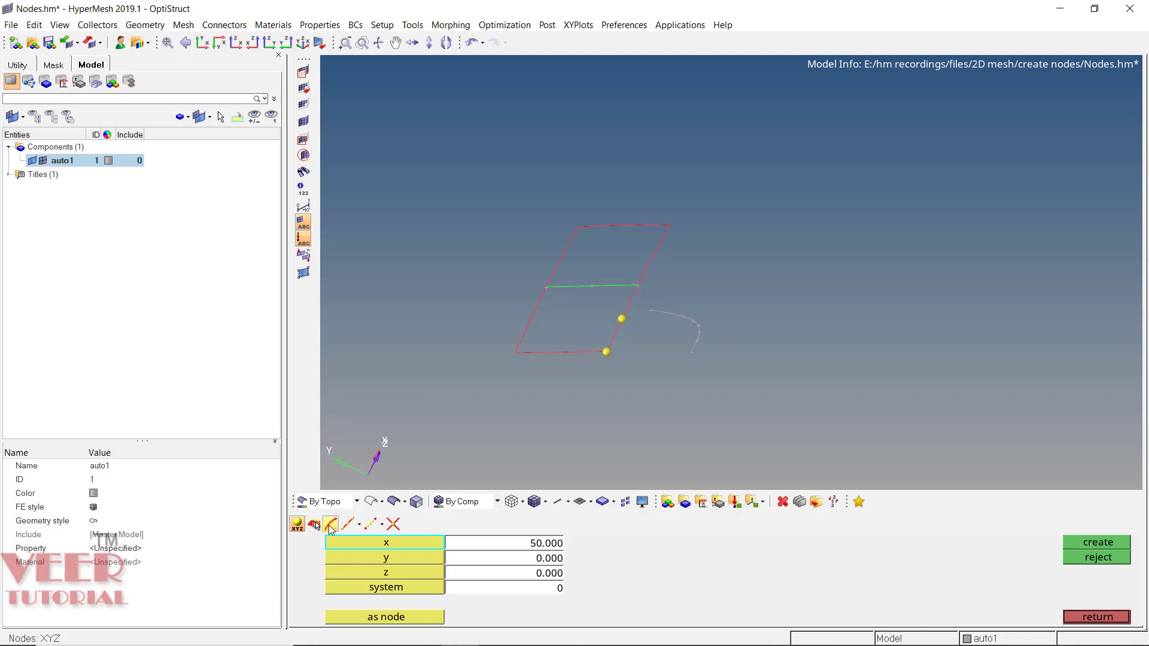
click(331, 527)
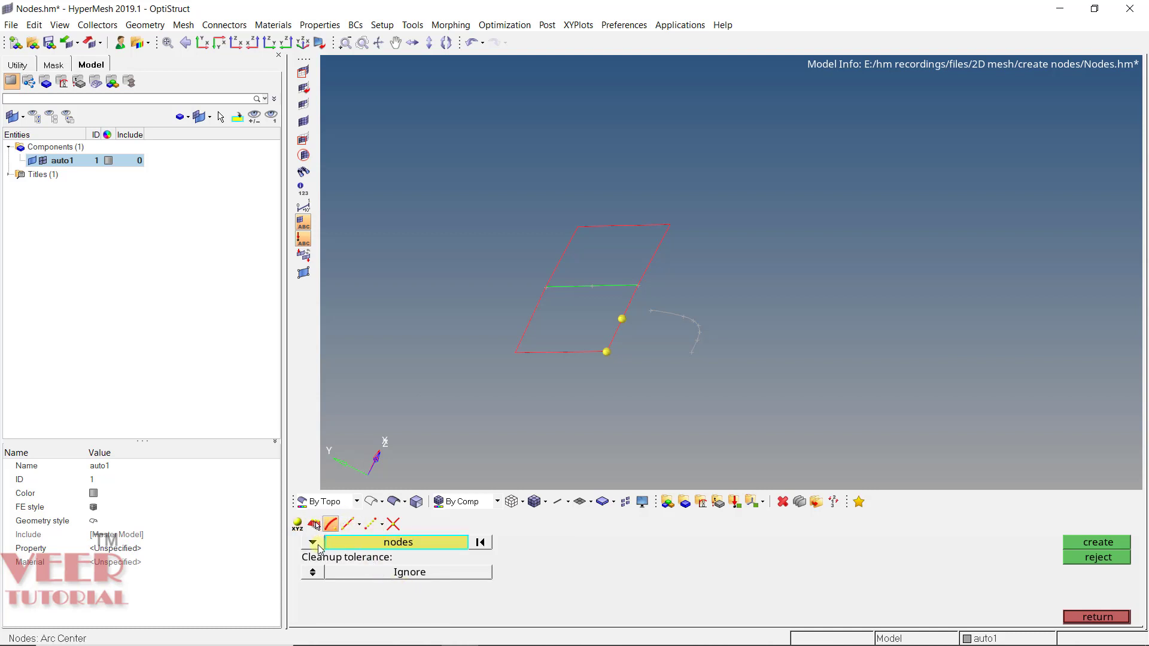
Step: Set the selector to lines and create a node at the curved line's arc centre
click(318, 548)
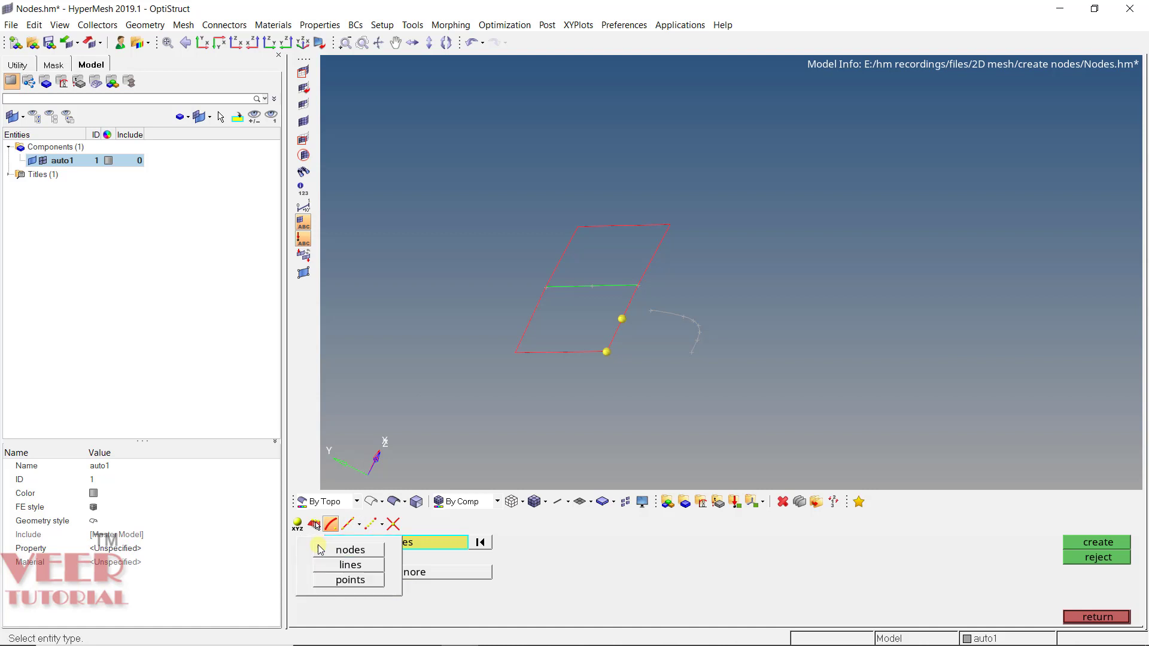
click(352, 566)
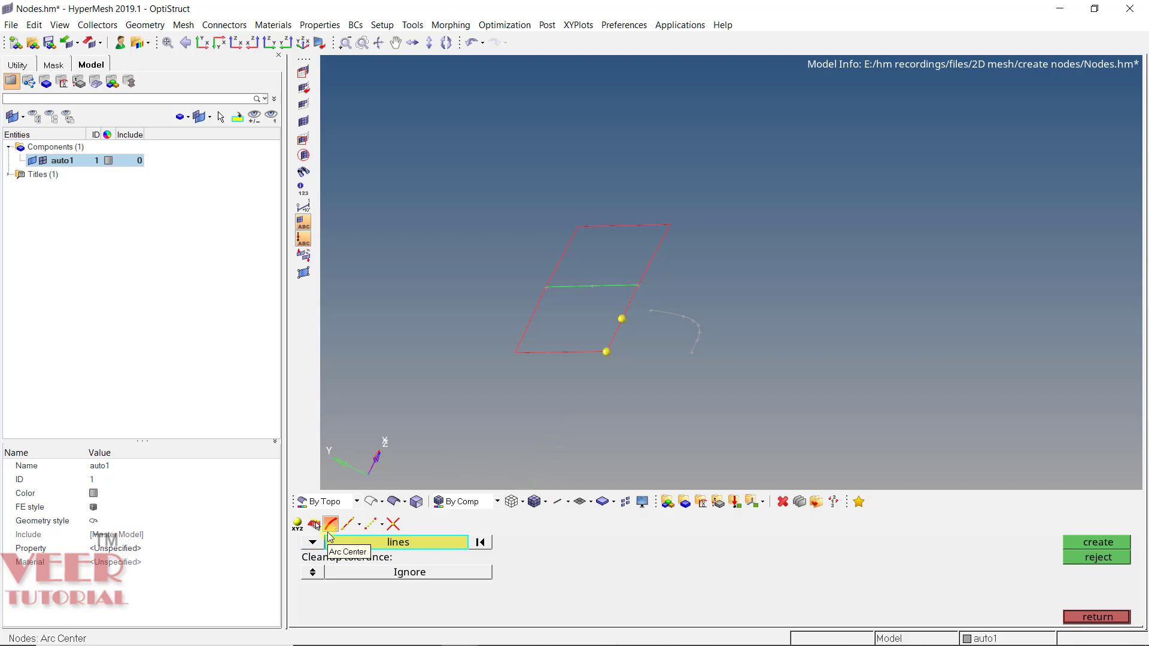
click(525, 377)
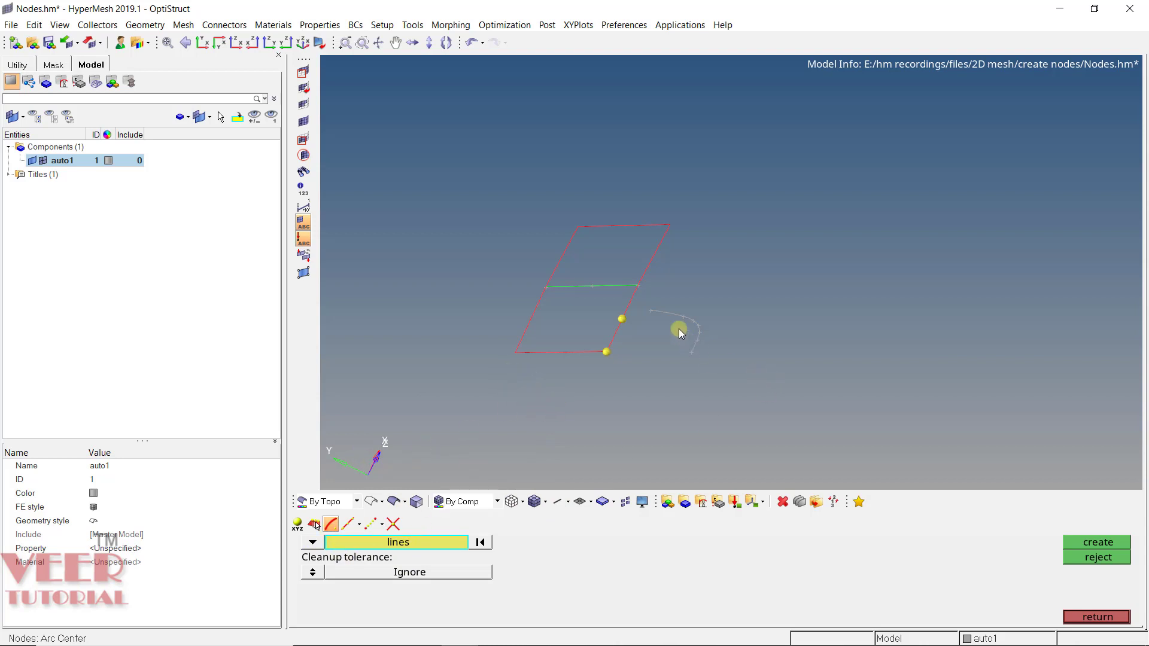
scroll(670, 325, up, 5)
click(706, 278)
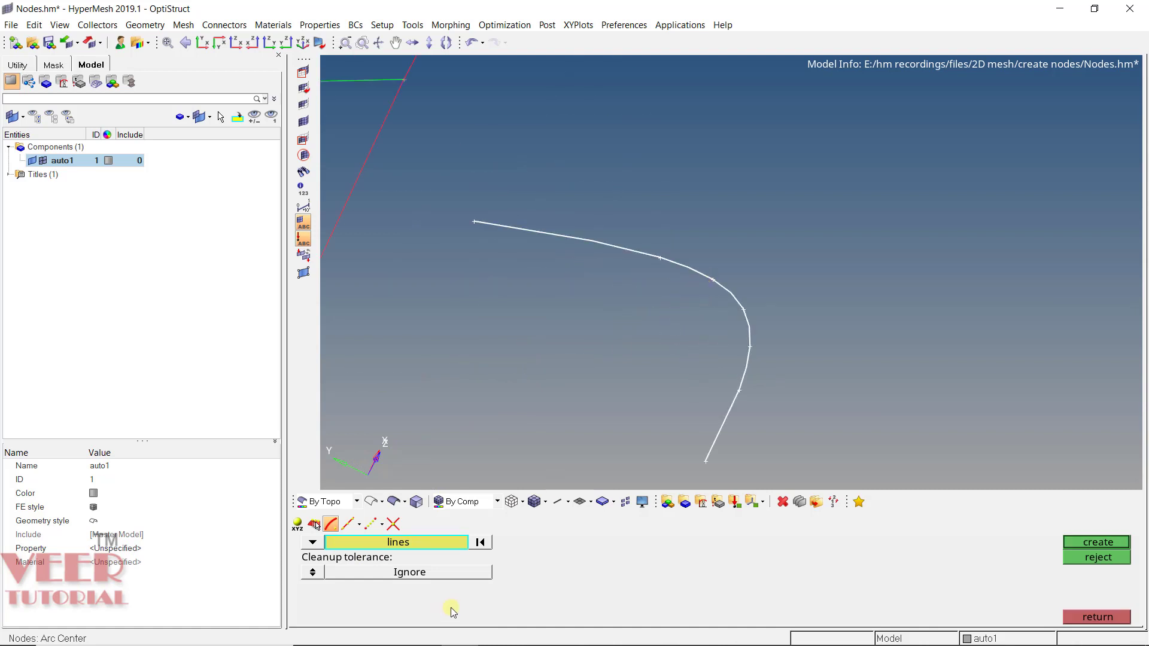
click(1077, 541)
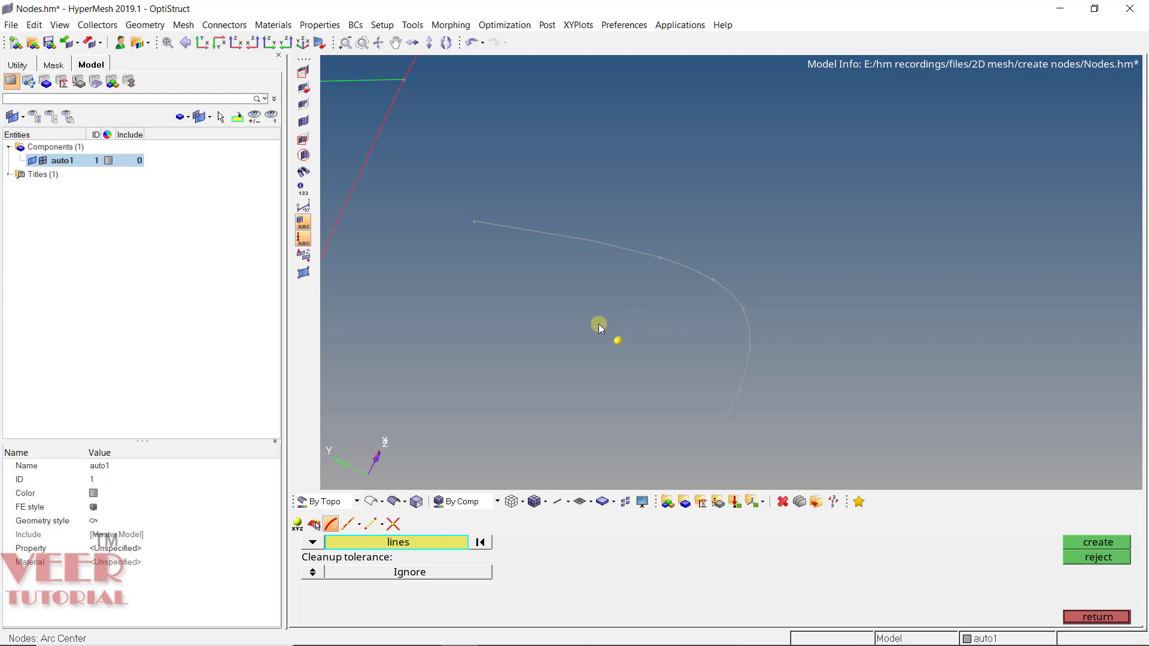
Step: Use Extract on Line with 3 u nodes to place nodes along the surface's bottom edge
click(347, 526)
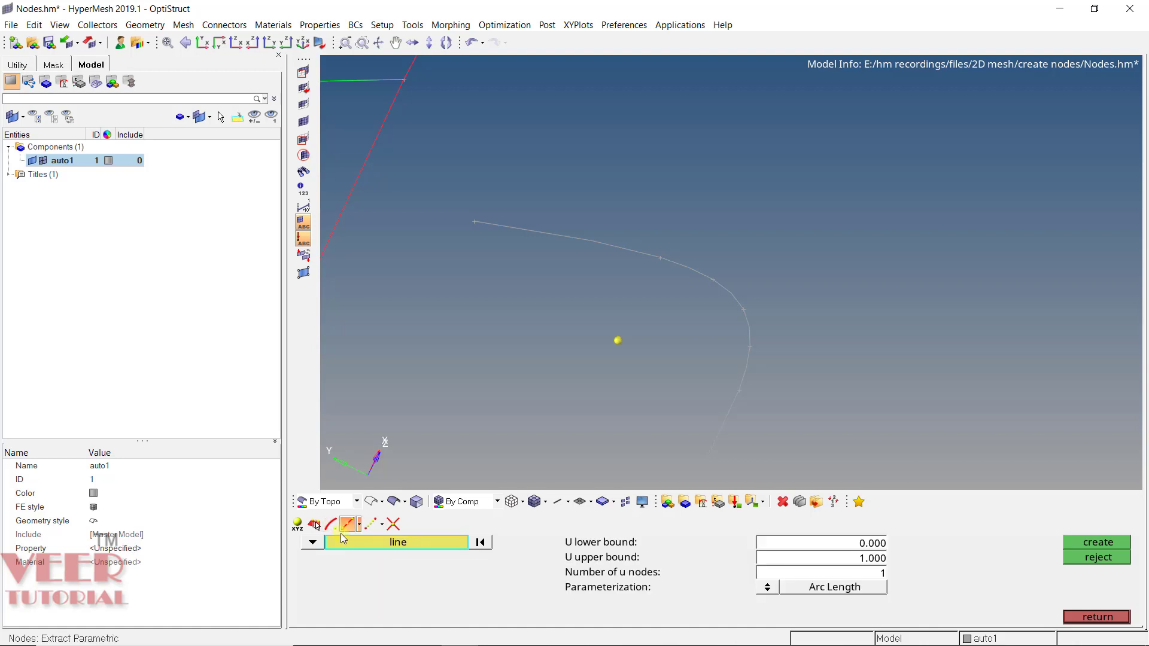
click(359, 526)
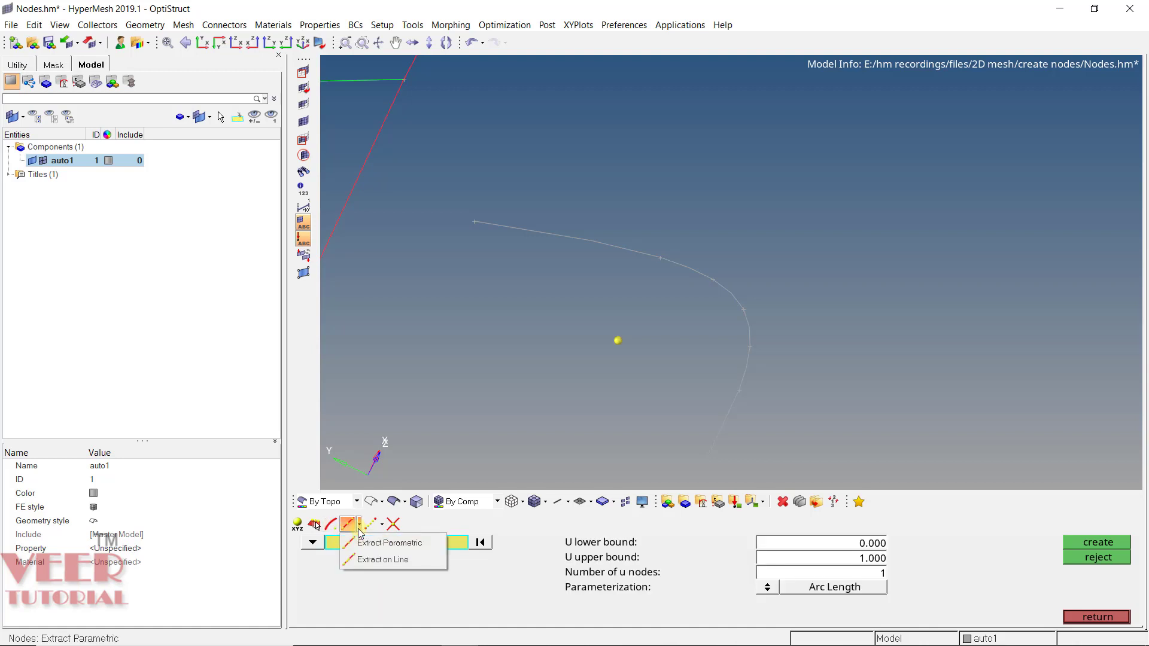
click(367, 560)
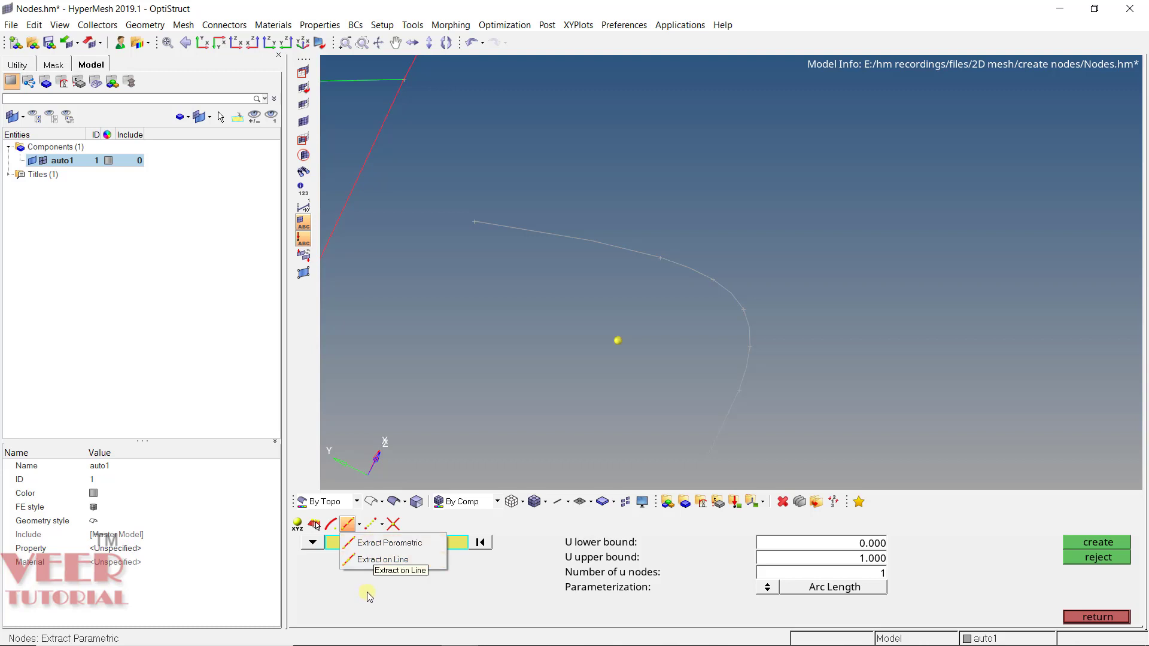
click(313, 545)
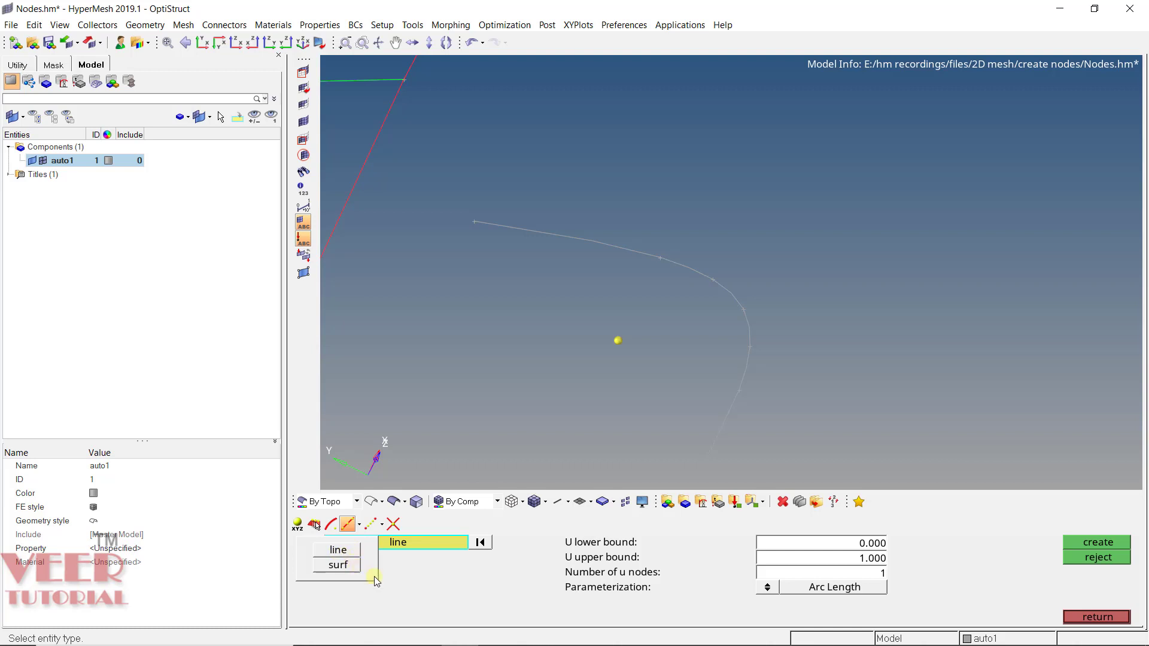
click(344, 555)
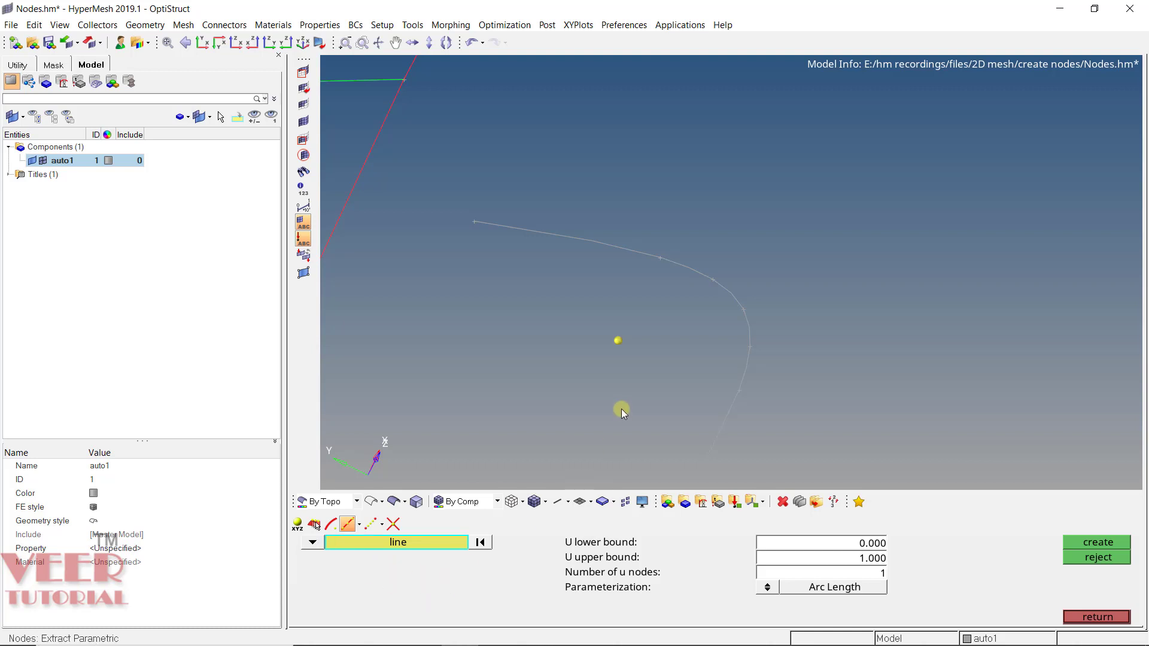
ctrl+drag(740, 286, 492, 243)
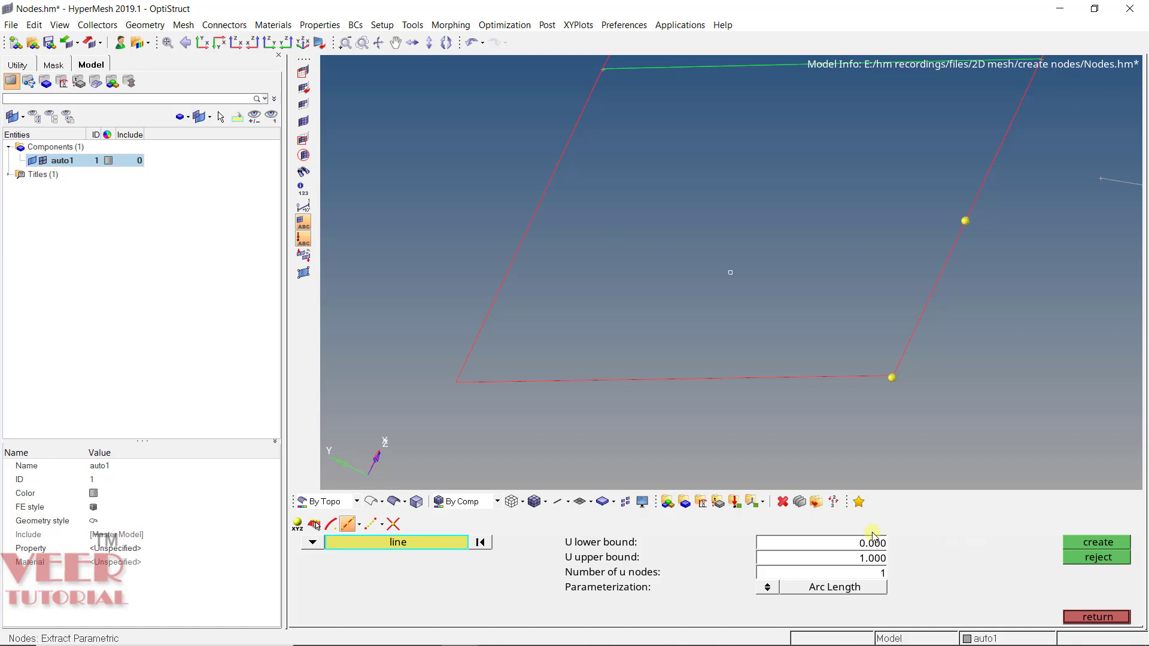
click(876, 574)
text(3)
click(598, 407)
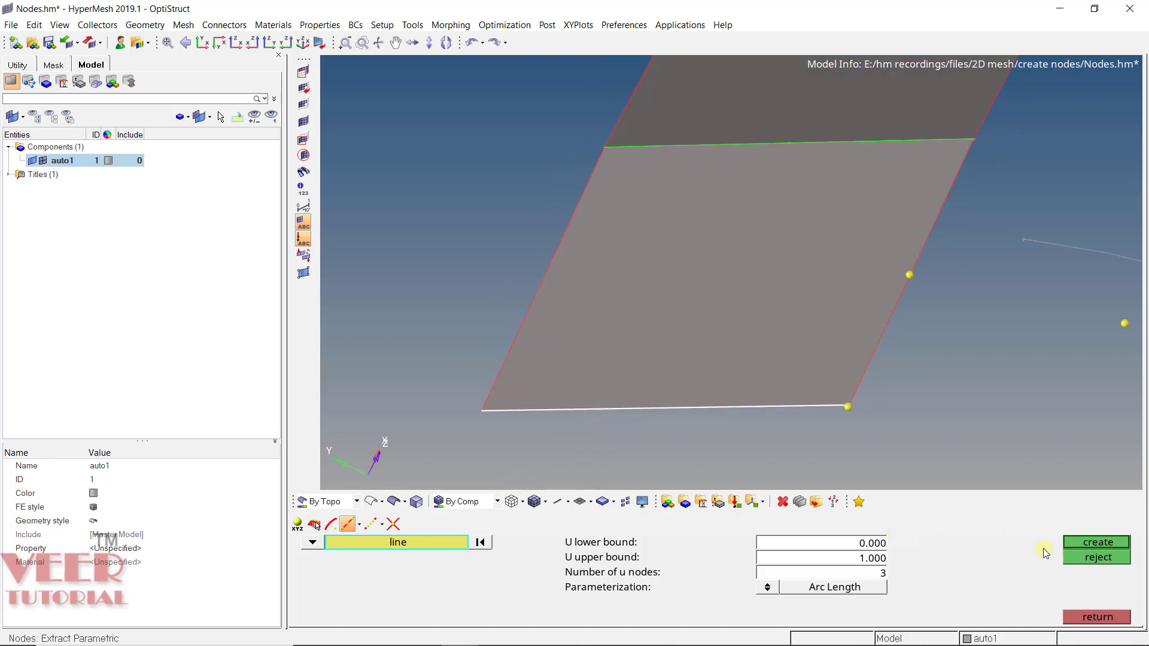
click(1097, 542)
Step: Change the u nodes to 4 and place four nodes along the curved line
scroll(495, 418, up, 2)
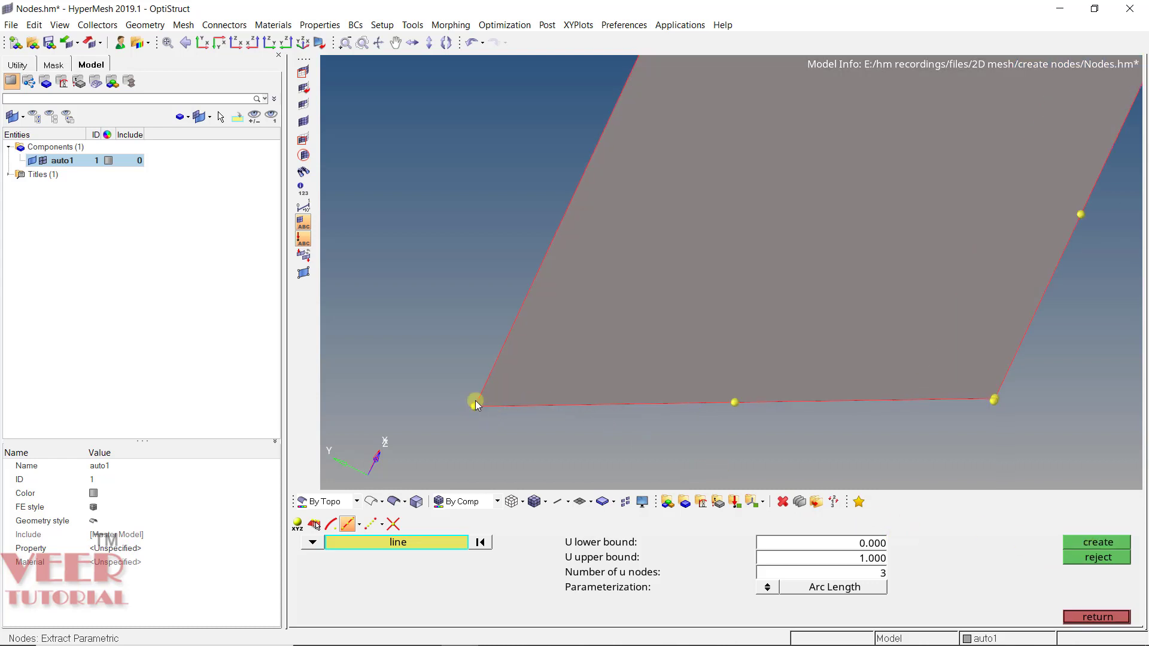
scroll(997, 399, up, 2)
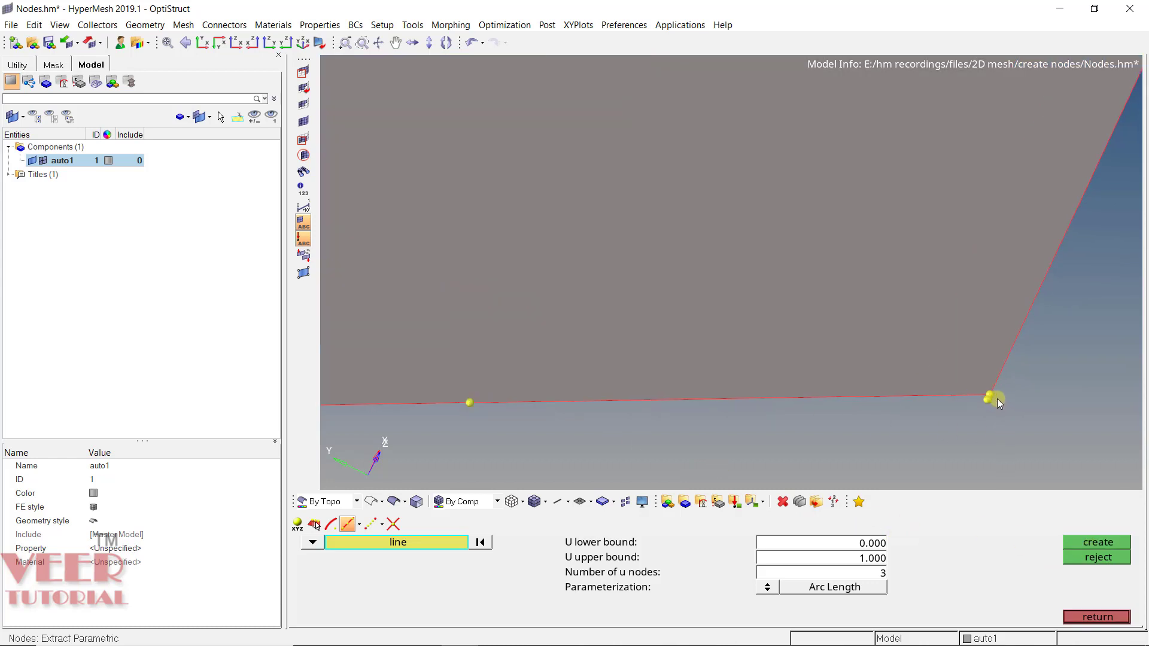
scroll(993, 396, down, 3)
click(866, 572)
text(4)
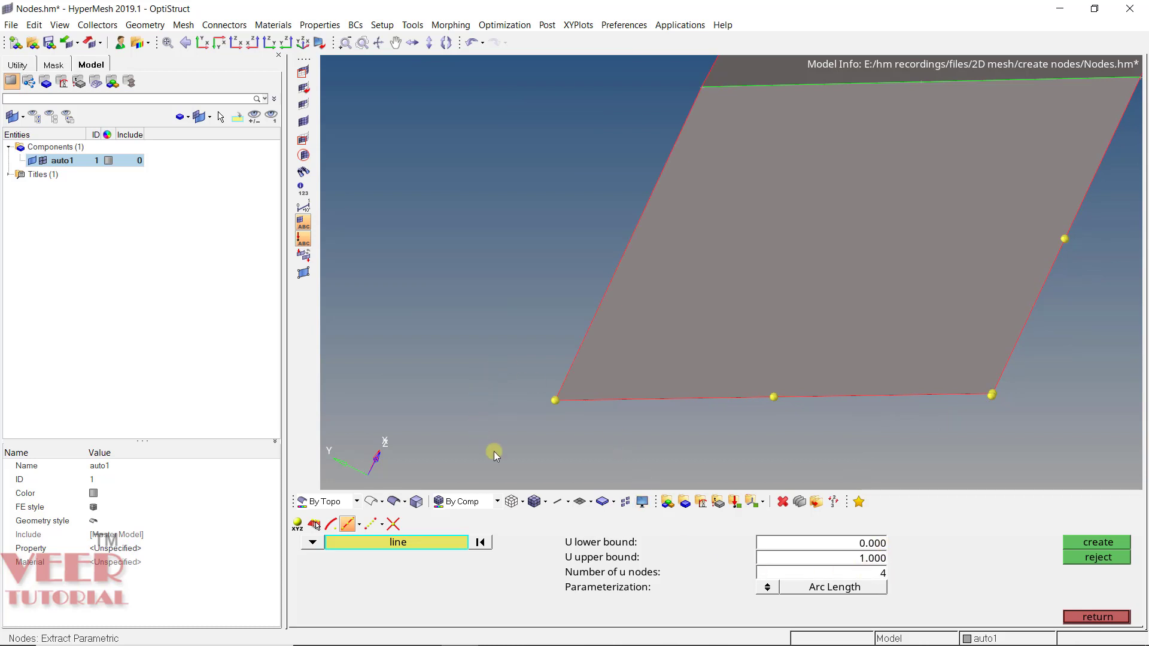
scroll(525, 426, down, 3)
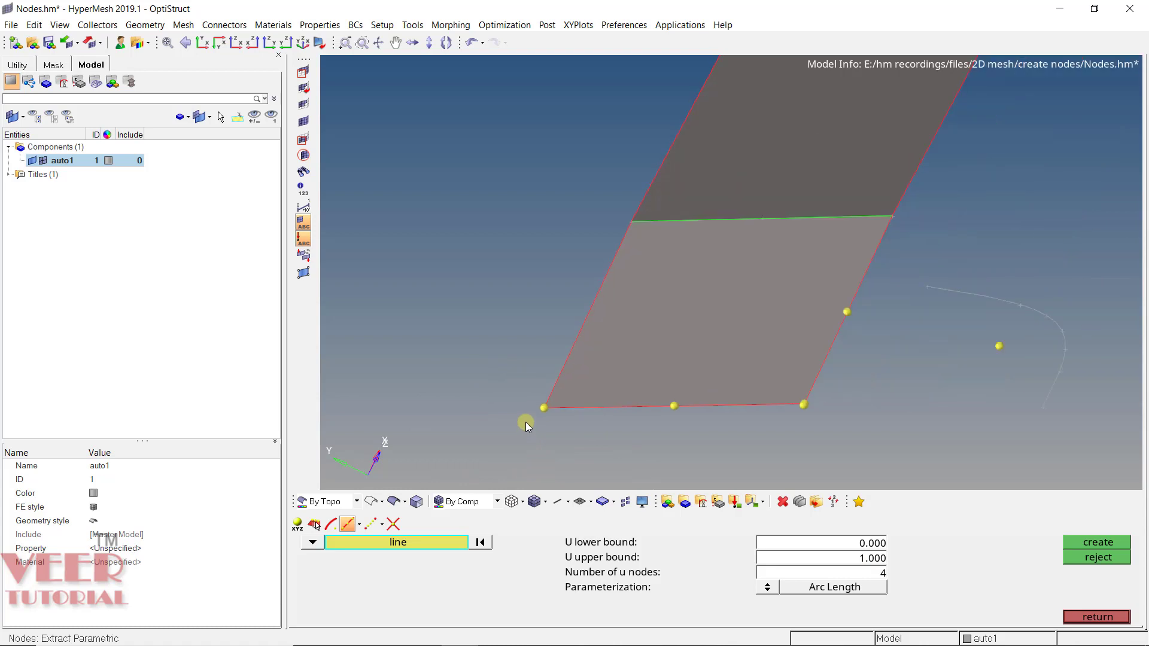
scroll(748, 329, up, 3)
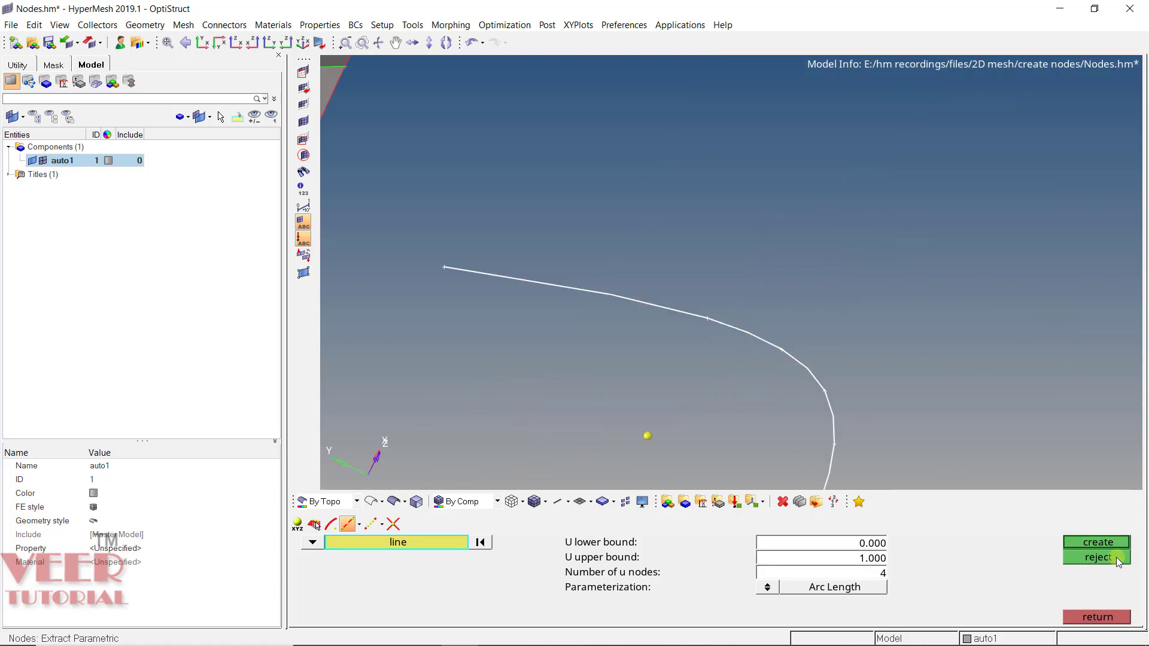
click(1099, 541)
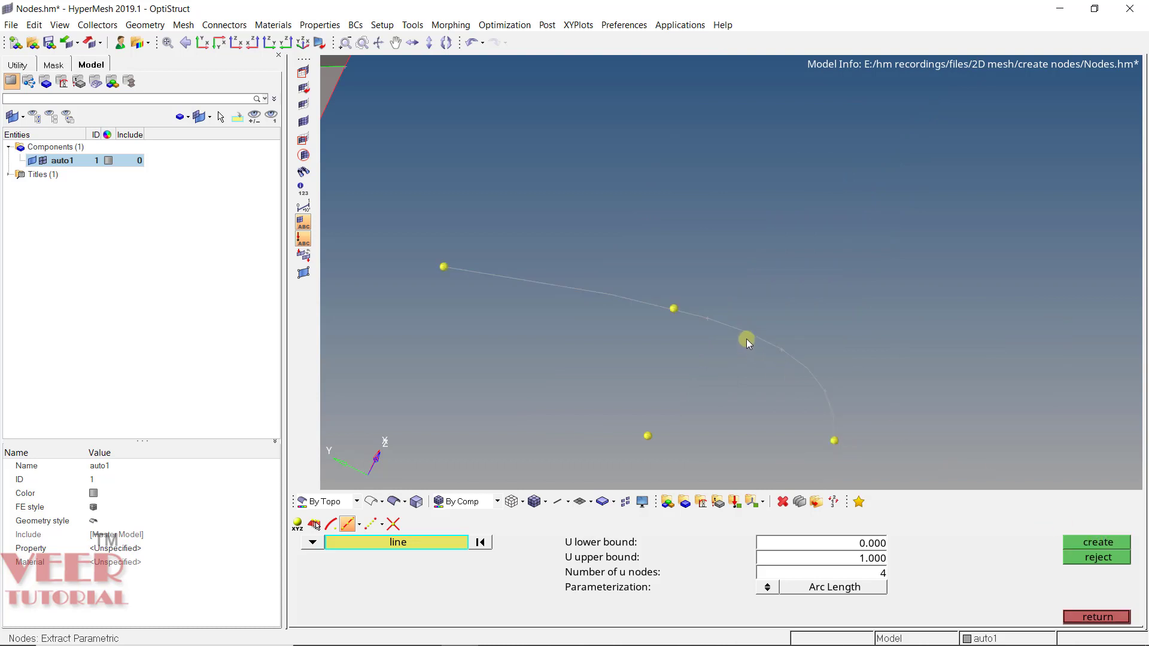
scroll(704, 285, down, 3)
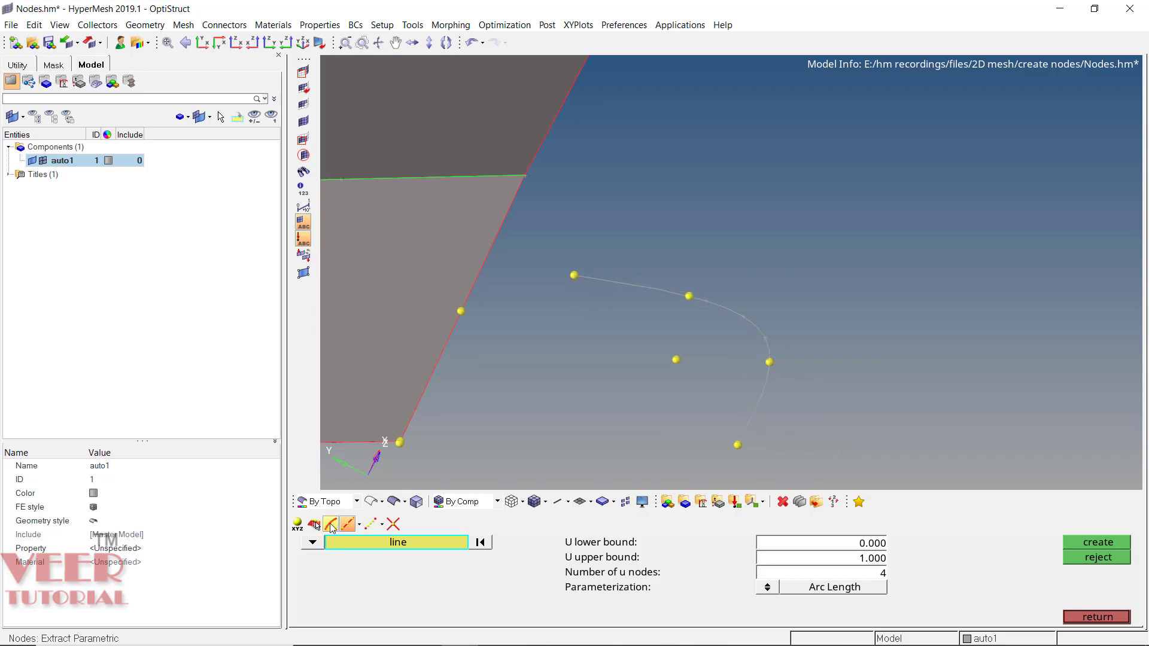
Step: Switch the Arc Center selector to nodes and create a centre node from nodes picked on the curve
click(331, 525)
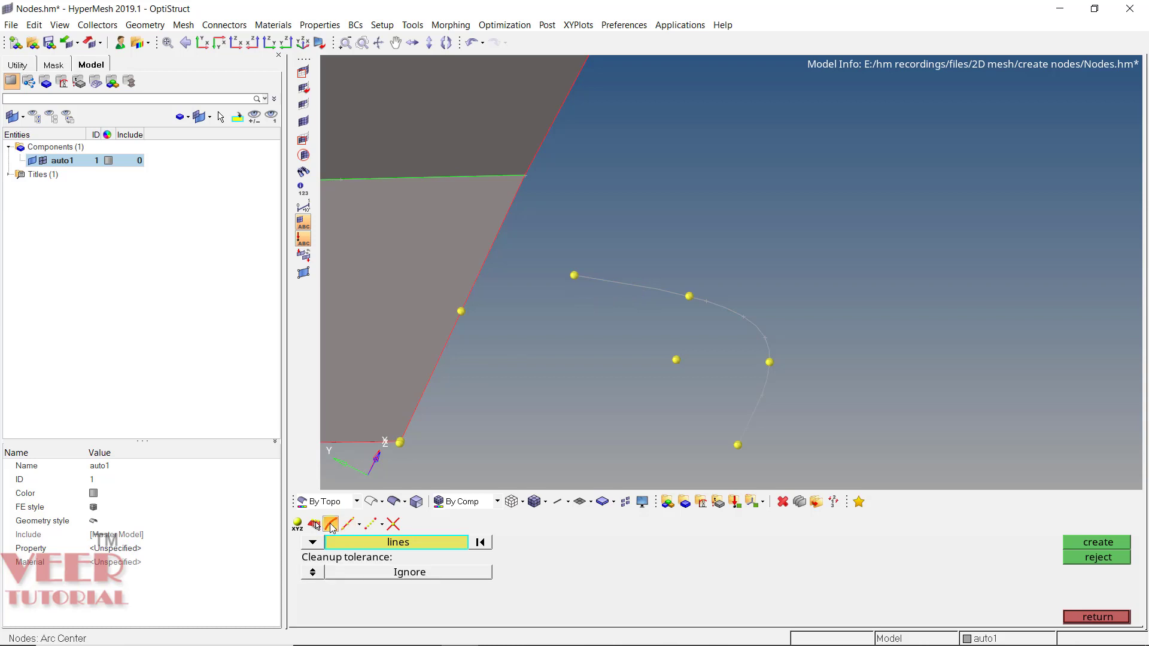
click(312, 543)
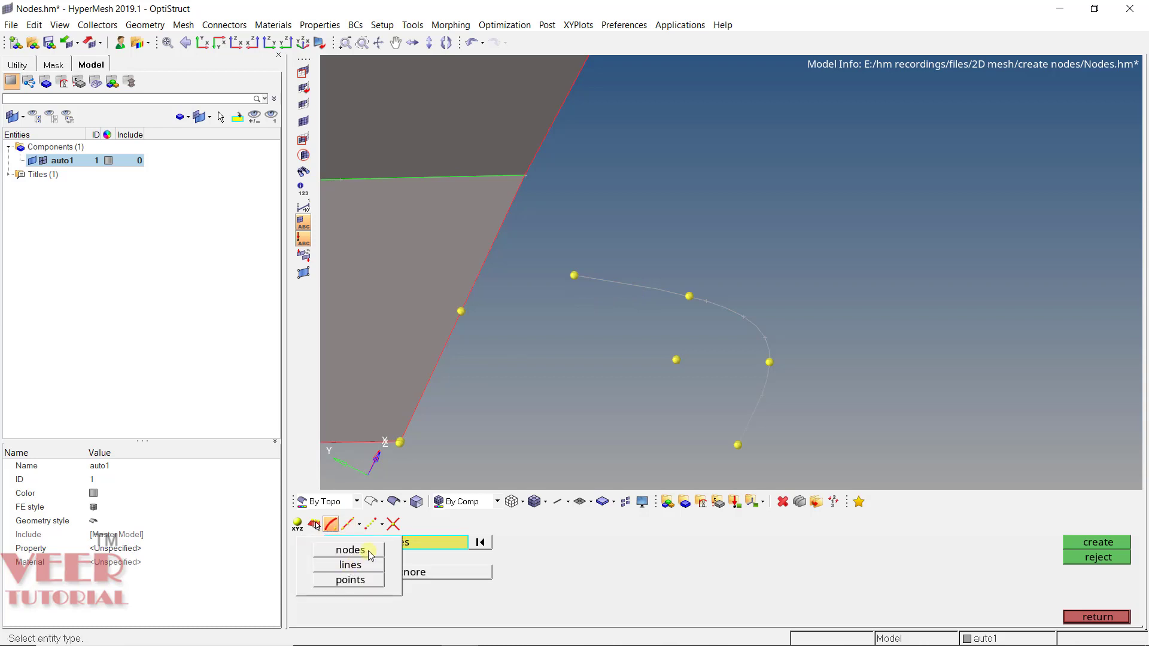
click(350, 550)
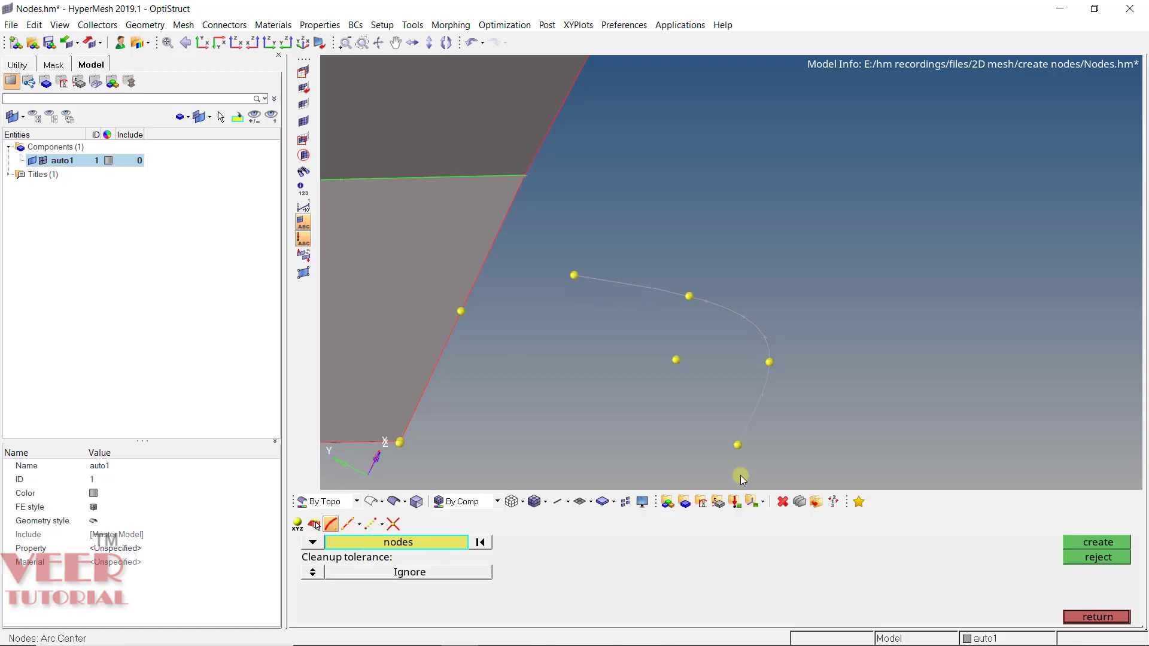
scroll(737, 443, up, 1)
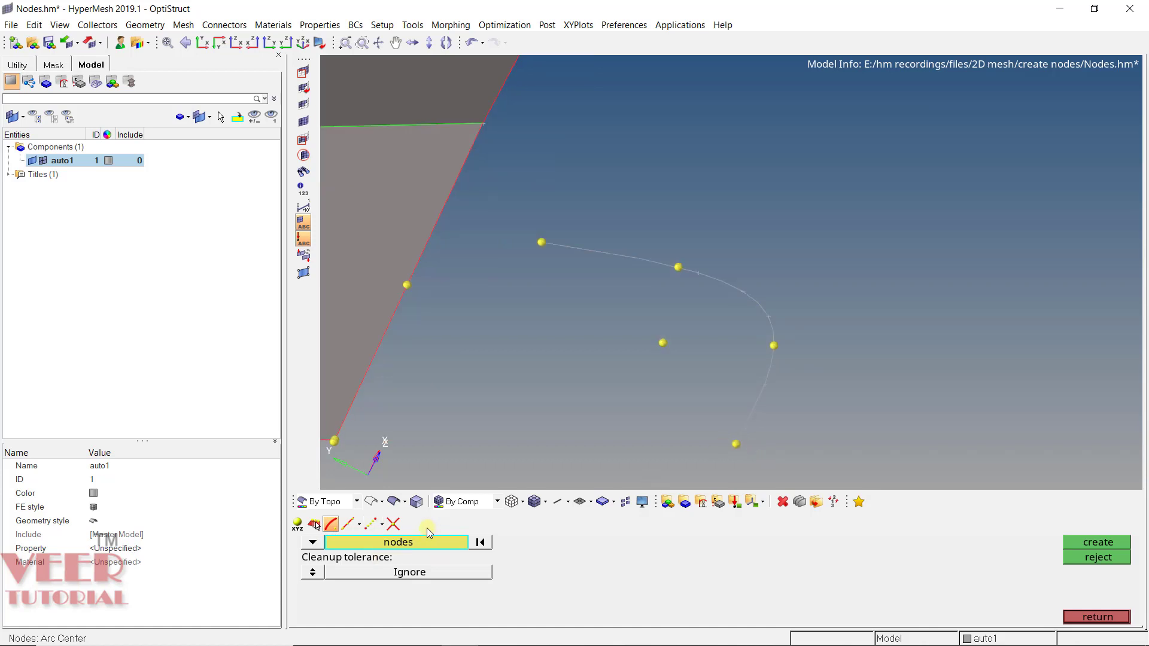
click(734, 444)
click(678, 267)
click(1093, 541)
ctrl+drag(634, 332, 707, 358)
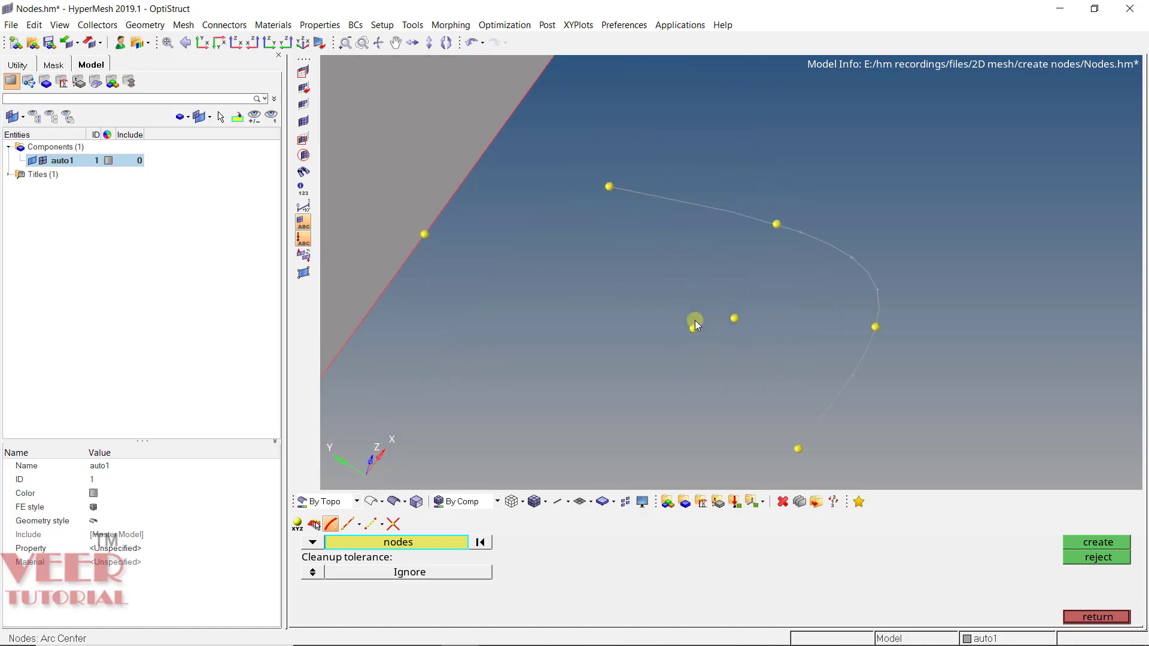
Step: Extract a 3 u by 4 v node grid on the top surface
click(349, 524)
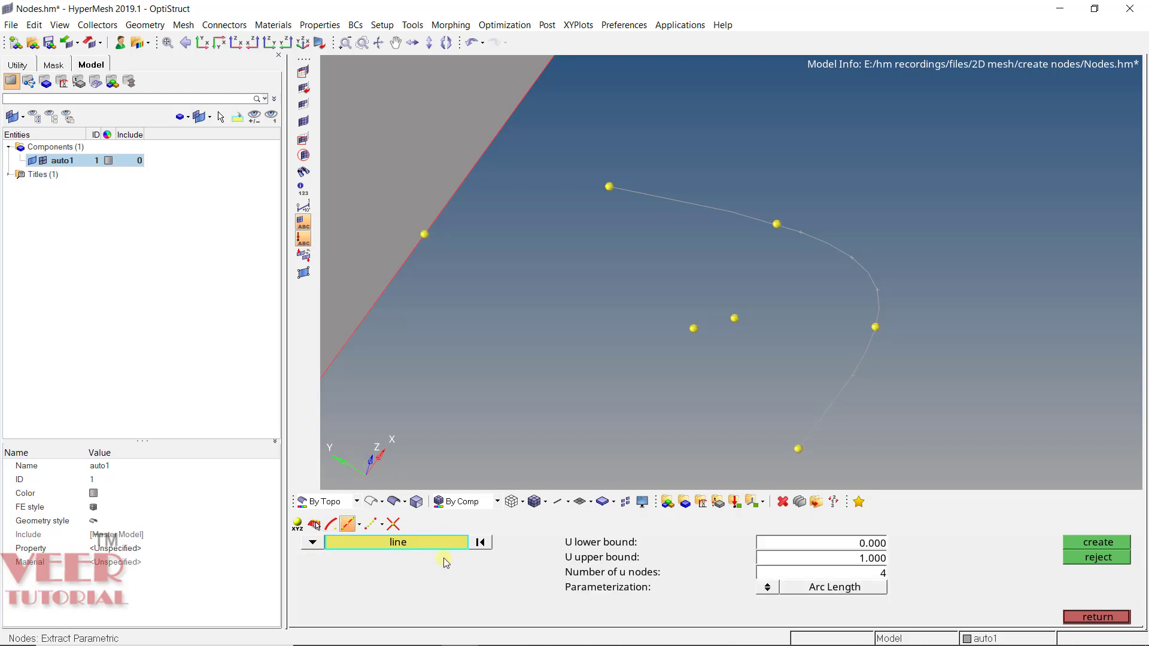
click(312, 542)
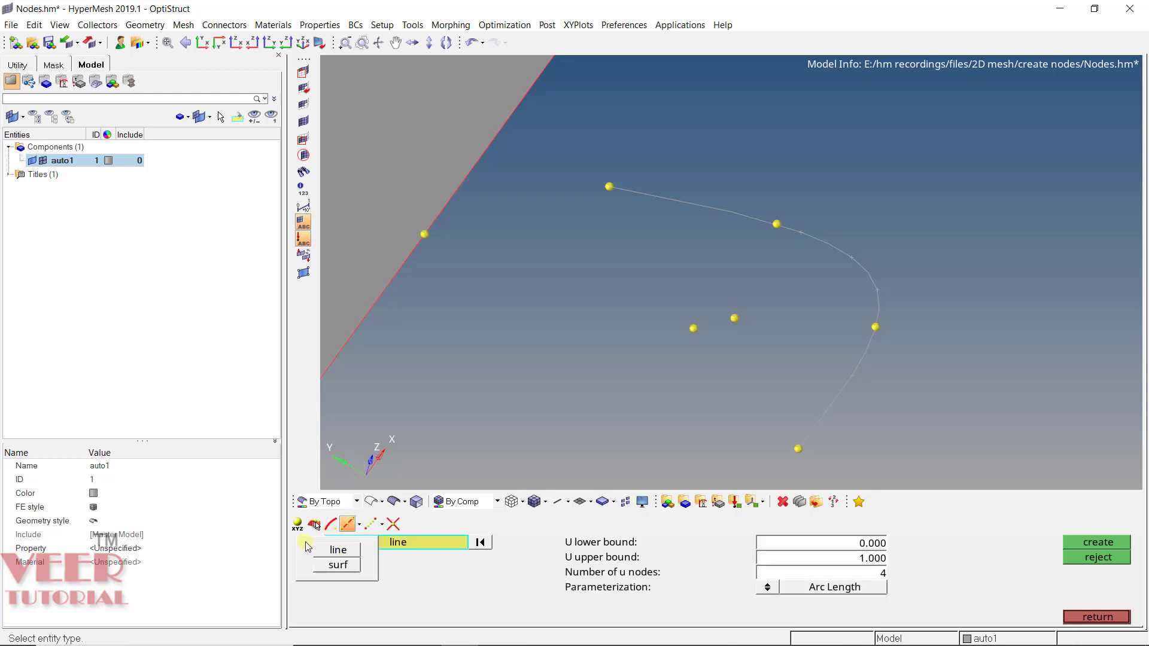
click(344, 567)
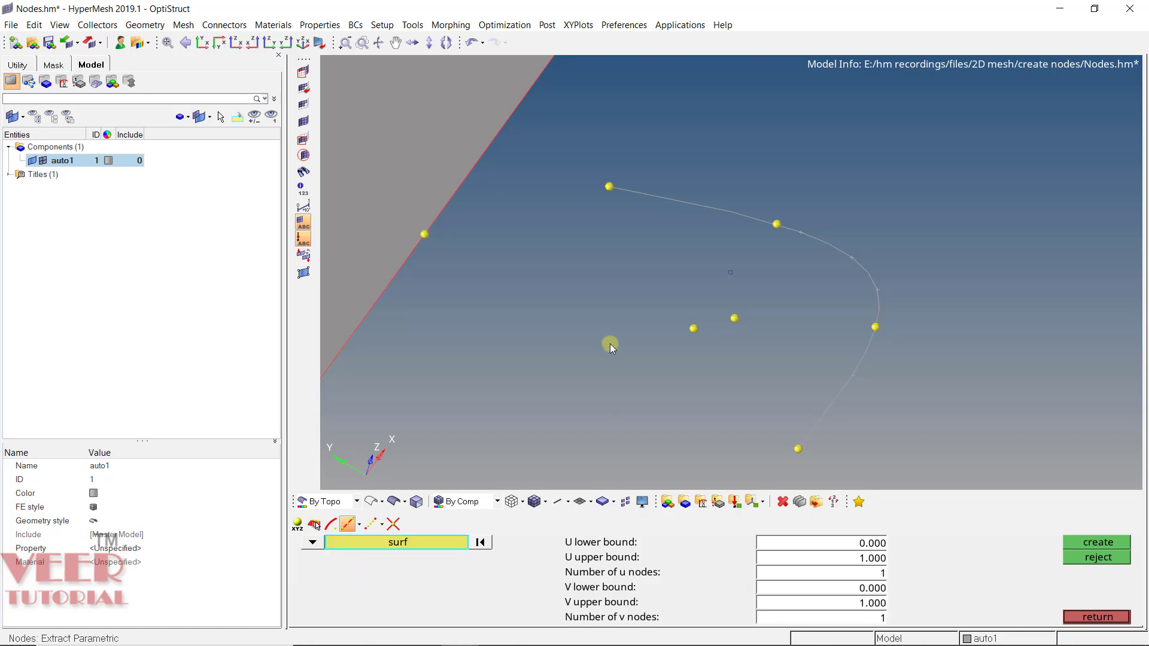
scroll(609, 343, down, 3)
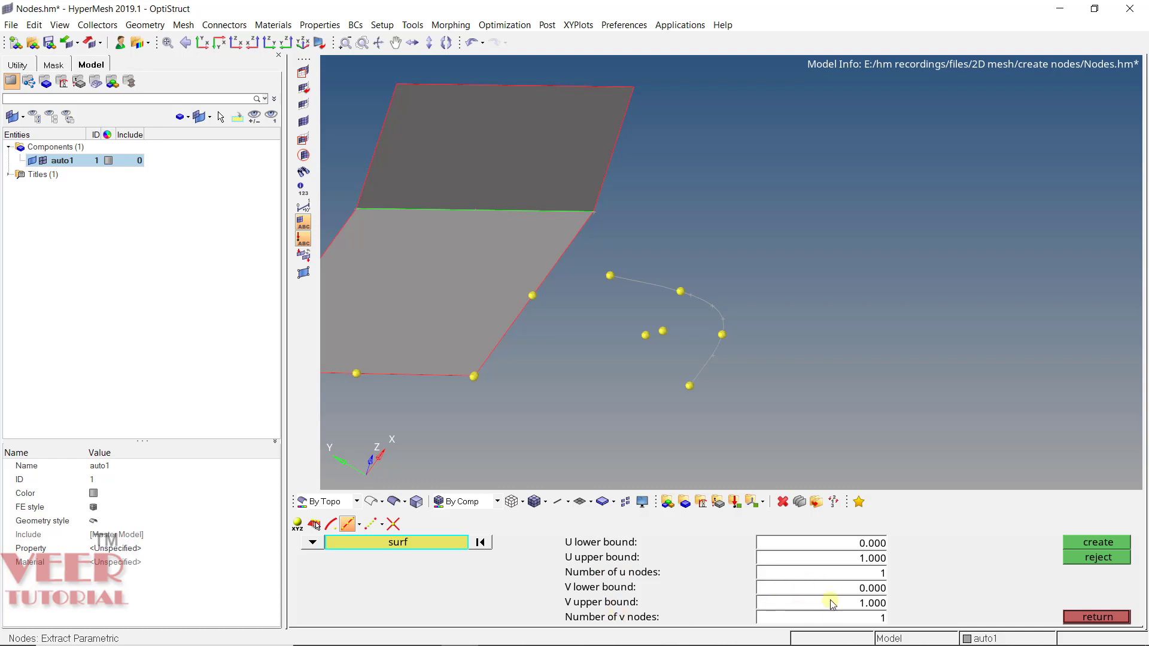
click(851, 575)
text(3)
click(871, 619)
text(4)
click(497, 159)
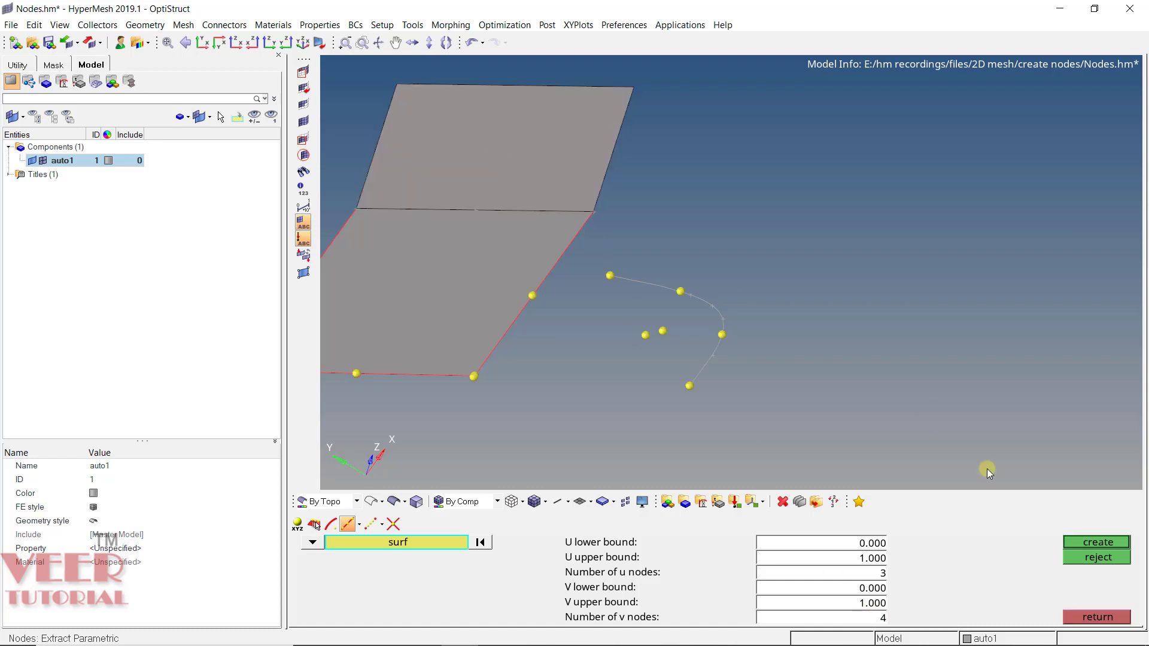
click(1083, 545)
Step: Switch to Interpolate node creation and bring up its variant list
scroll(578, 226, down, 3)
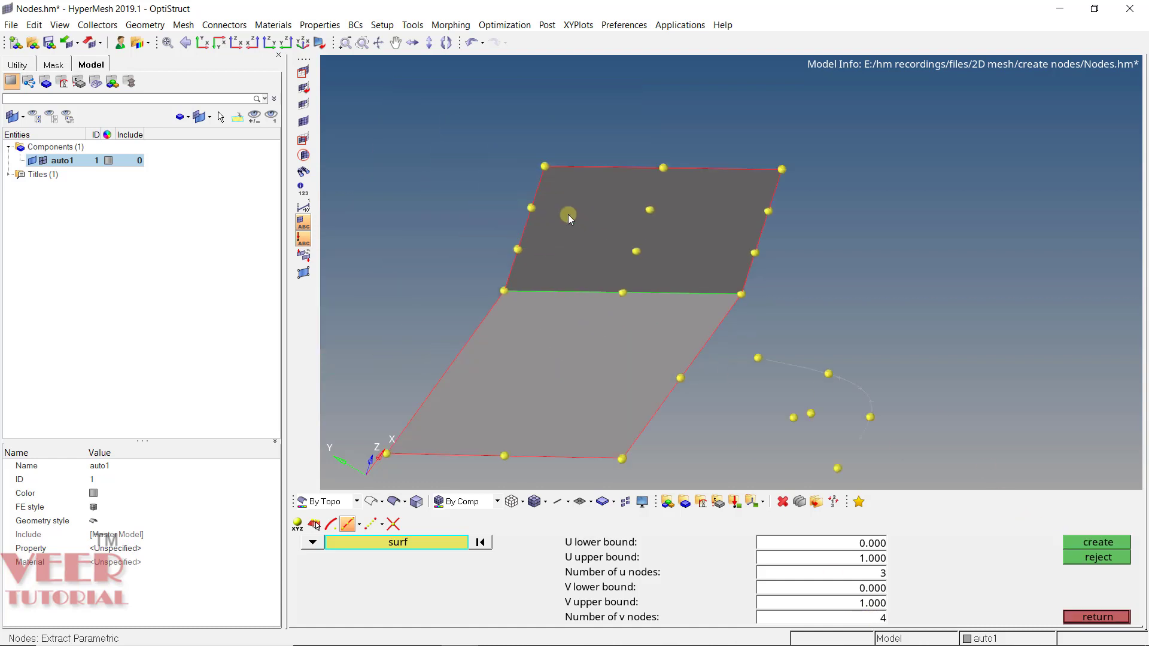
scroll(516, 185, up, 5)
scroll(450, 395, down, 1)
scroll(450, 395, up, 2)
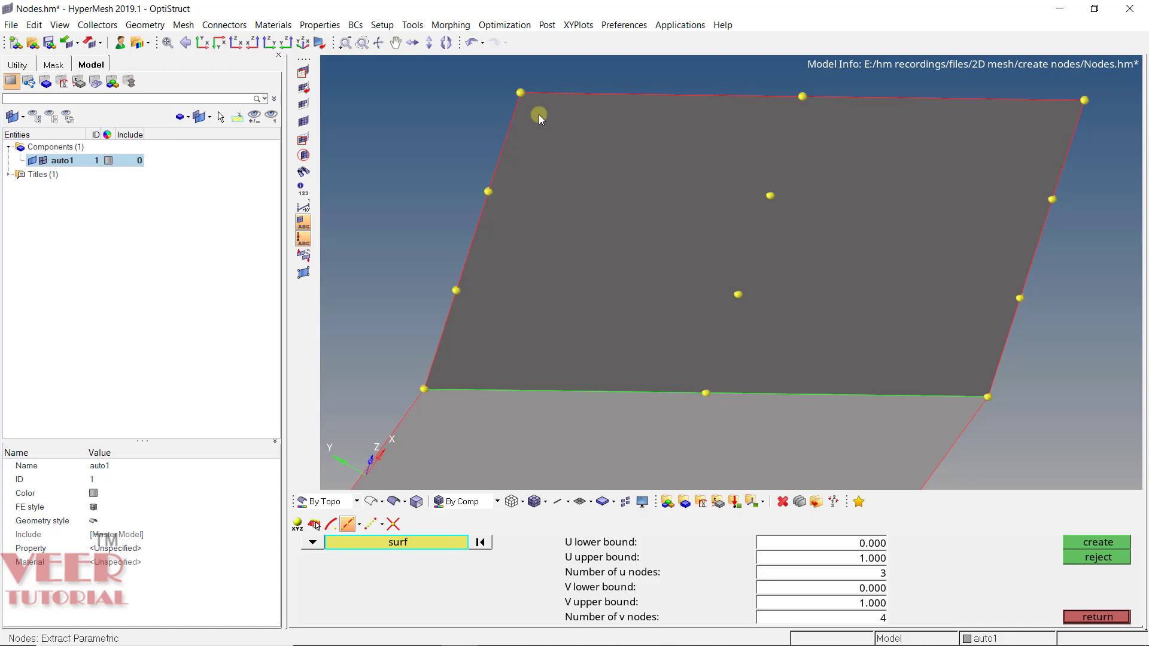
scroll(543, 114, down, 5)
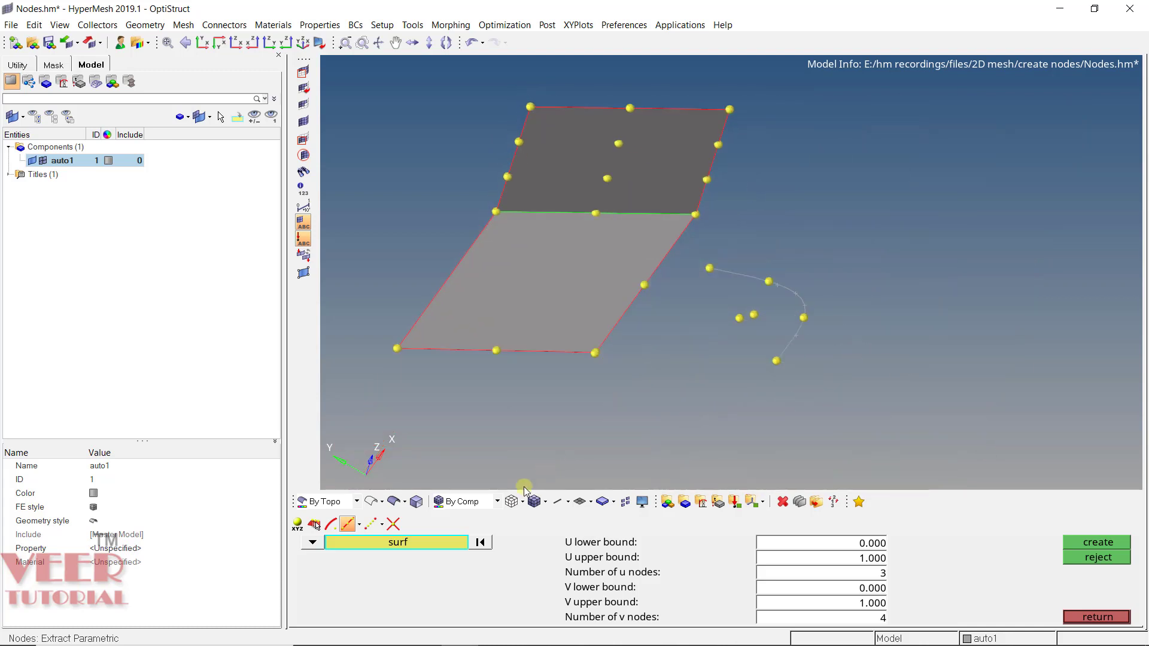
click(365, 523)
click(383, 526)
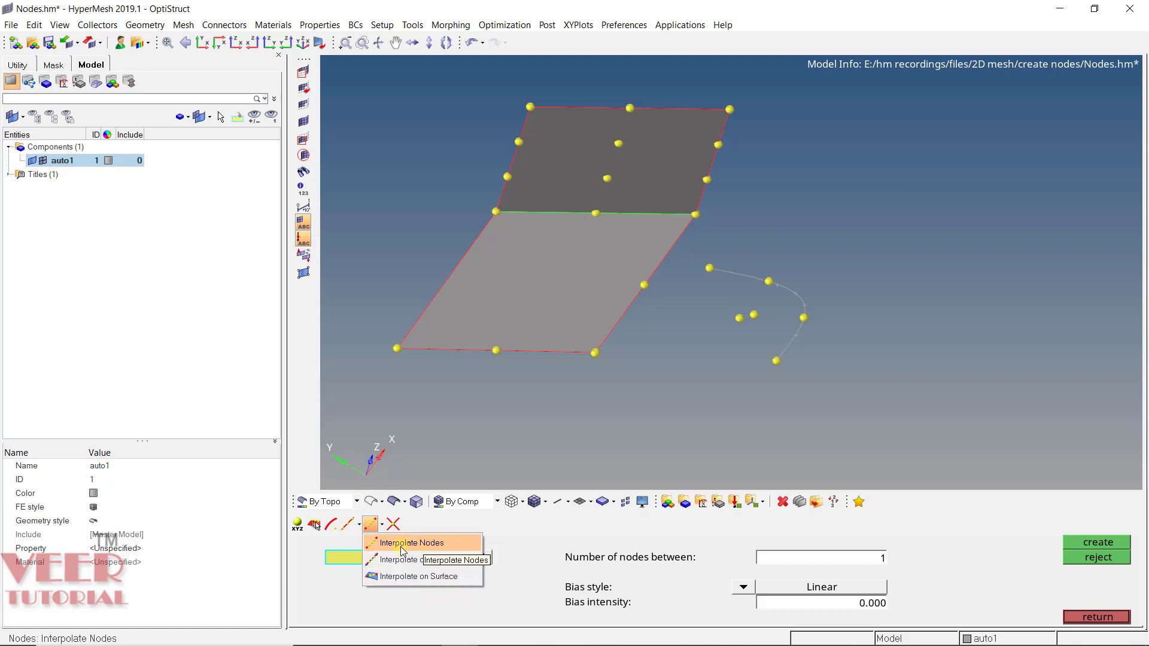
Step: Interpolate one node midway between the corner node and another edge node
click(415, 546)
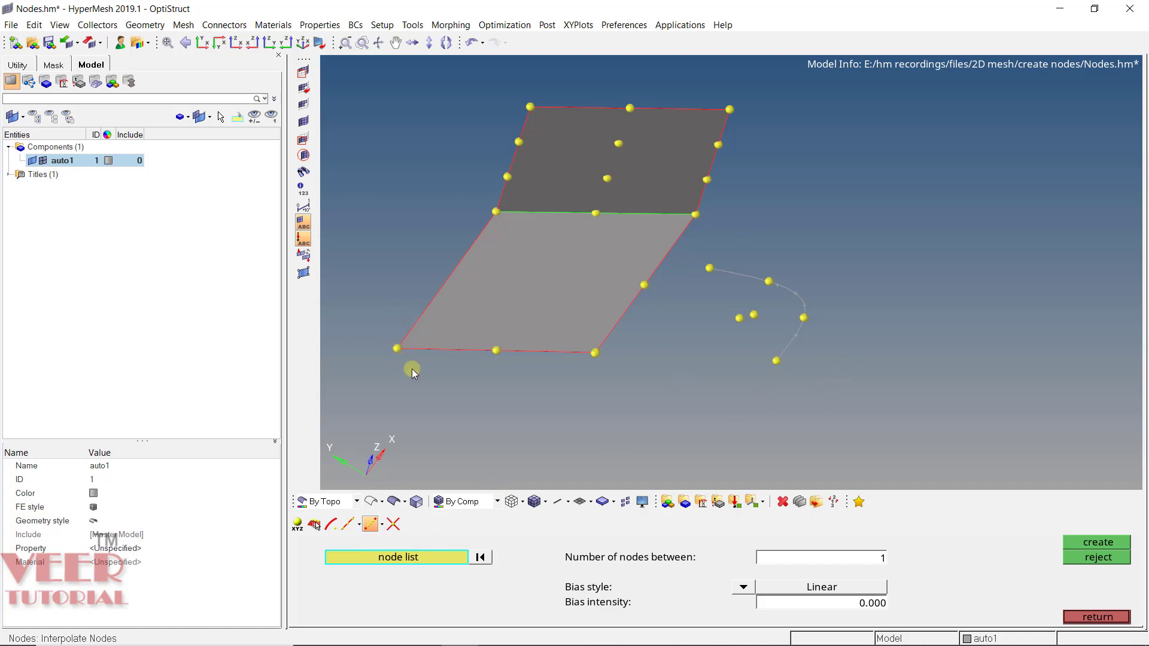
scroll(411, 369, up, 5)
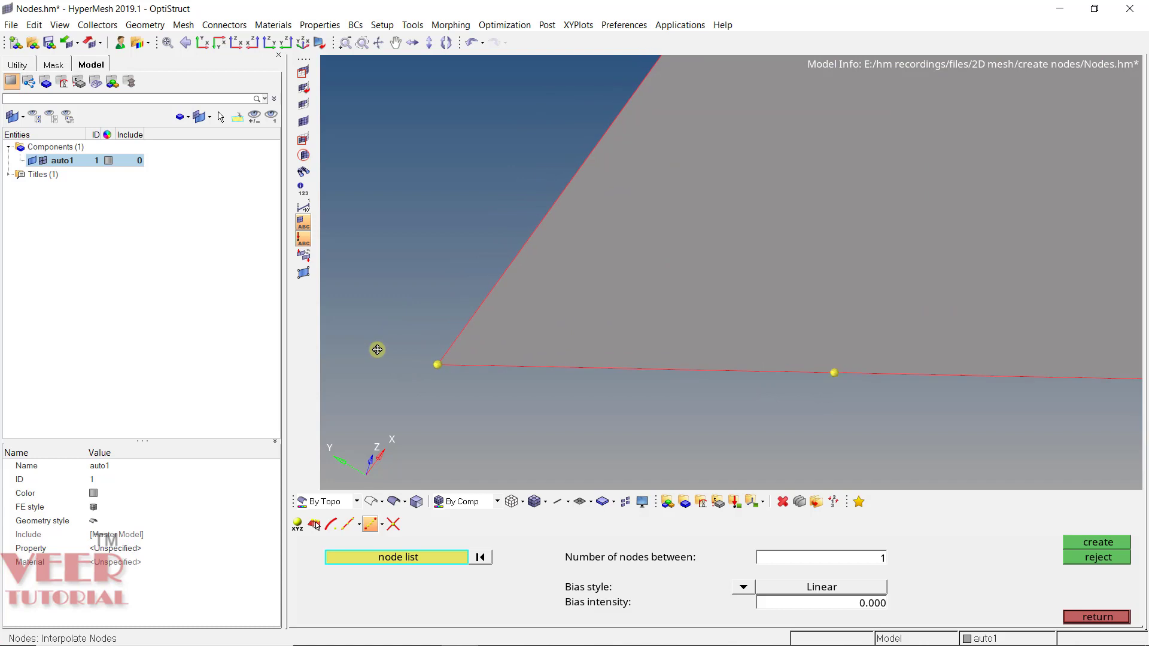
click(439, 367)
click(833, 372)
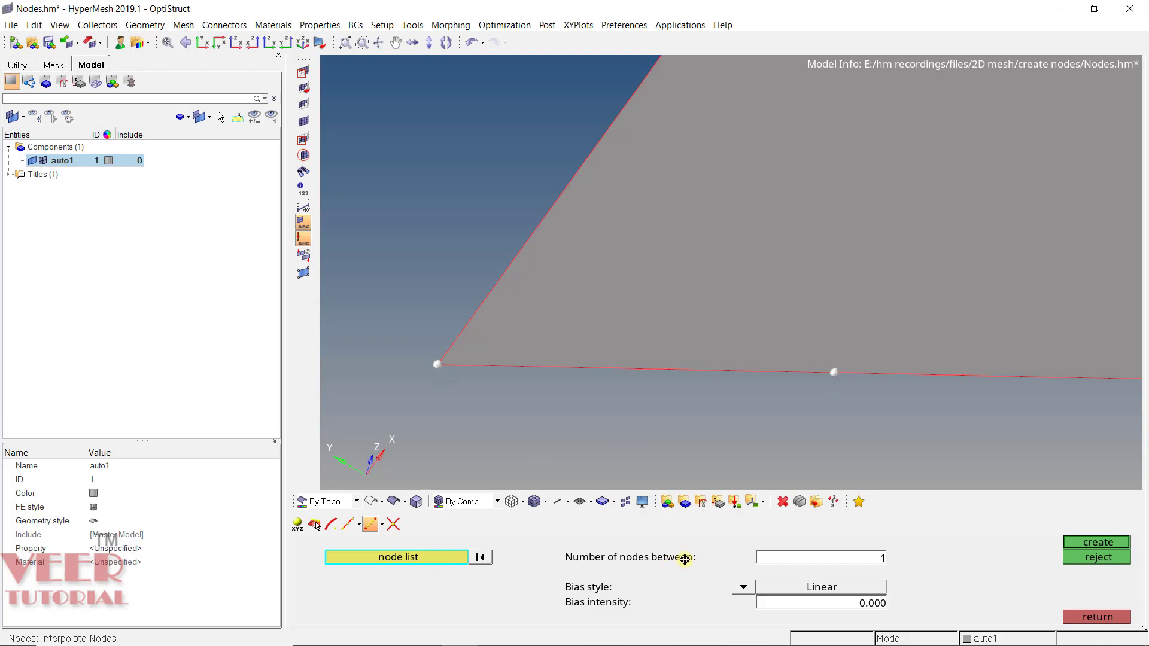
click(1098, 542)
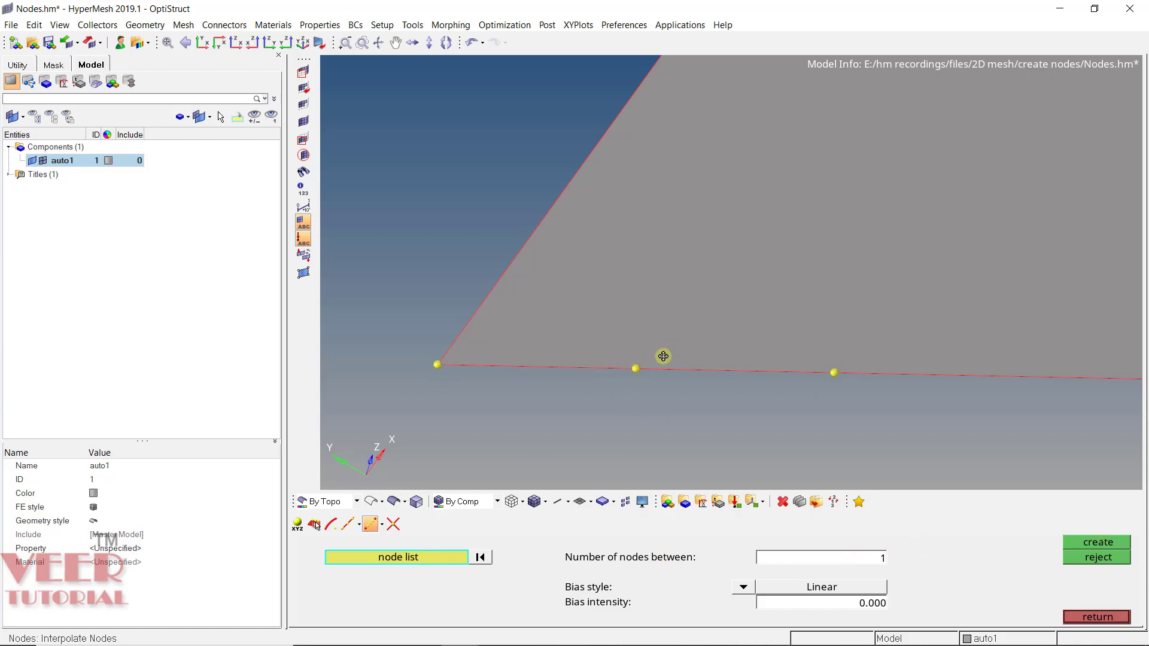
Step: Set nodes between to 3 and interpolate them between another bottom-edge node pair
scroll(396, 316, down, 5)
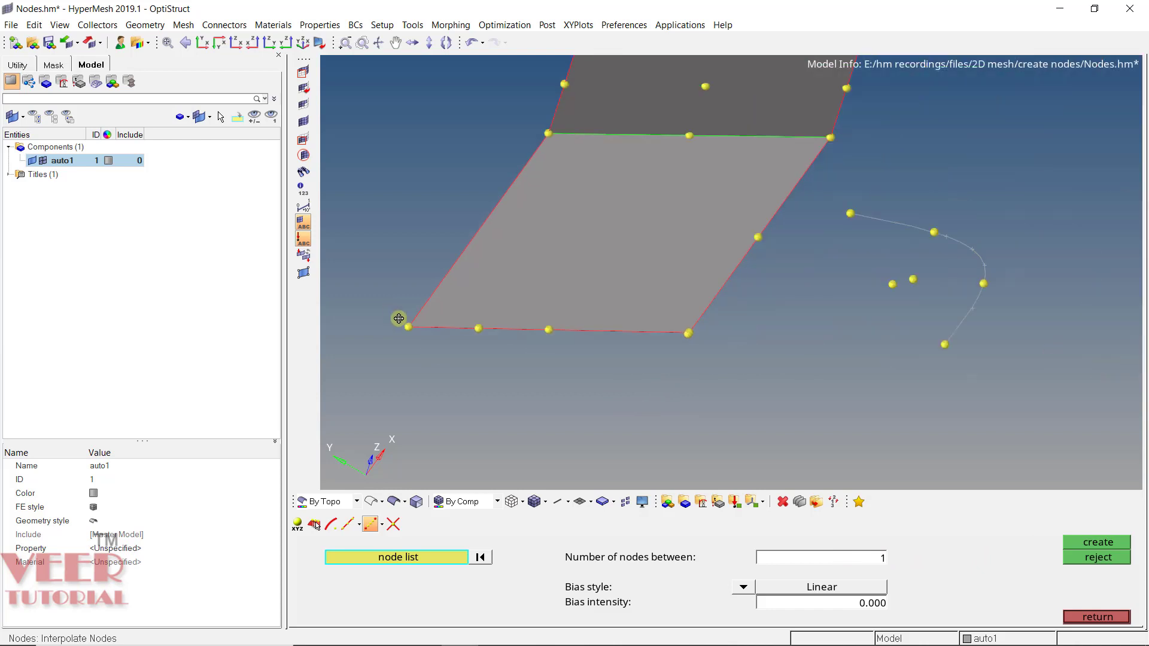
click(850, 559)
text(3)
scroll(529, 312, up, 2)
click(559, 347)
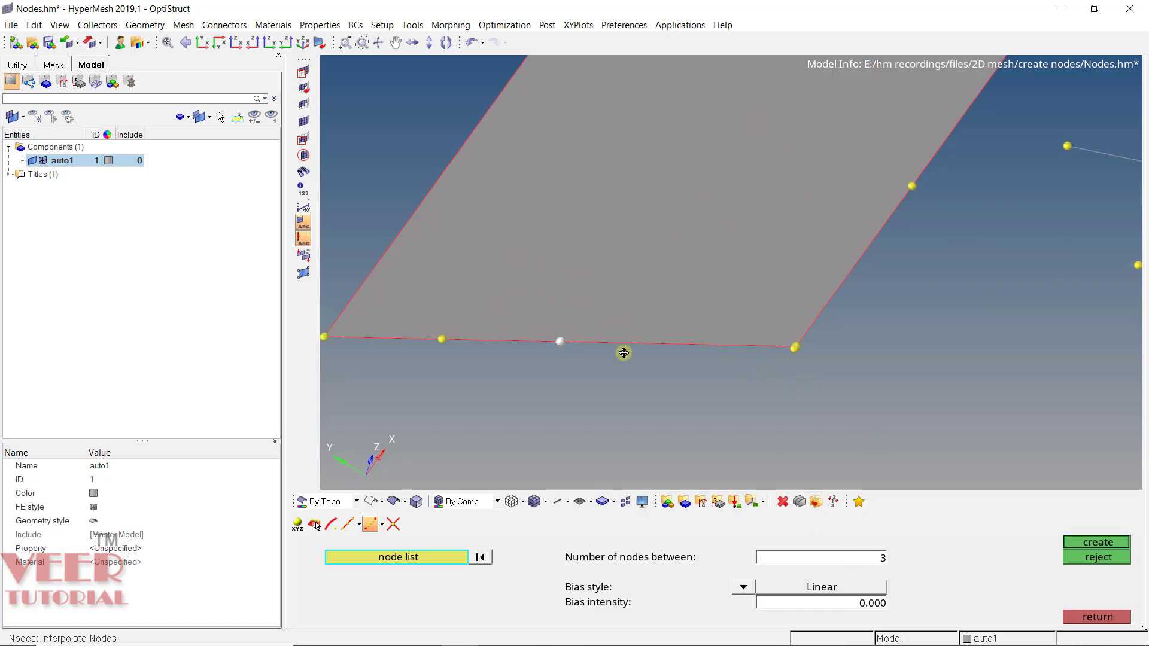
click(794, 348)
click(1085, 542)
scroll(695, 336, up, 1)
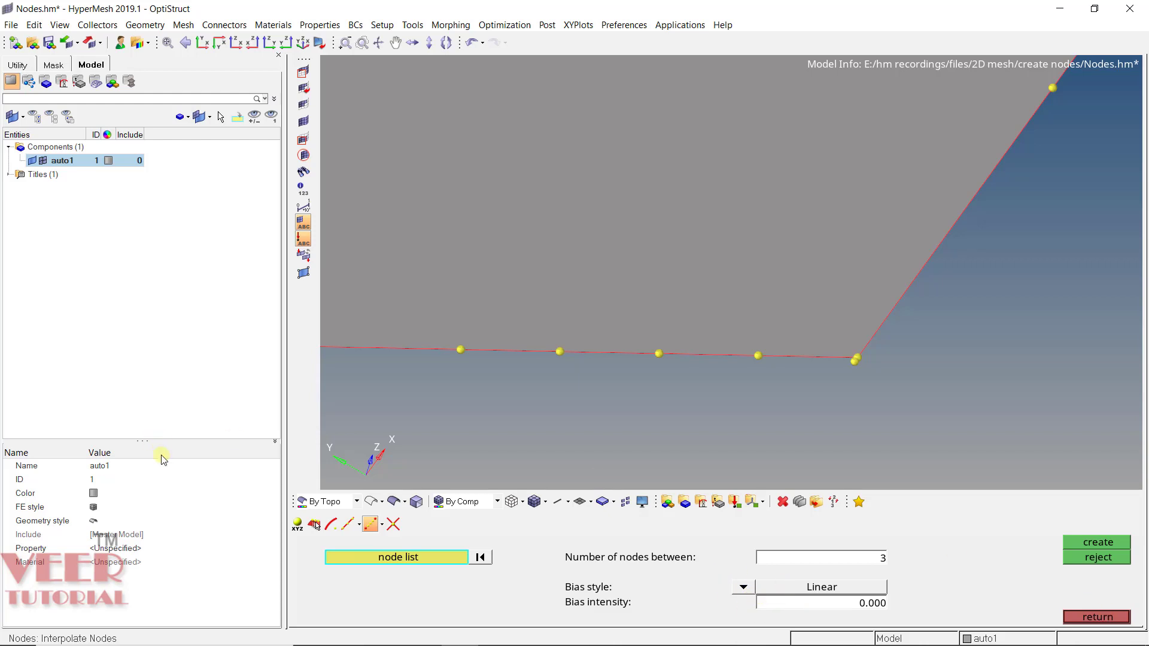
Step: In the line intersection tool, clear all existing temporary nodes
click(394, 526)
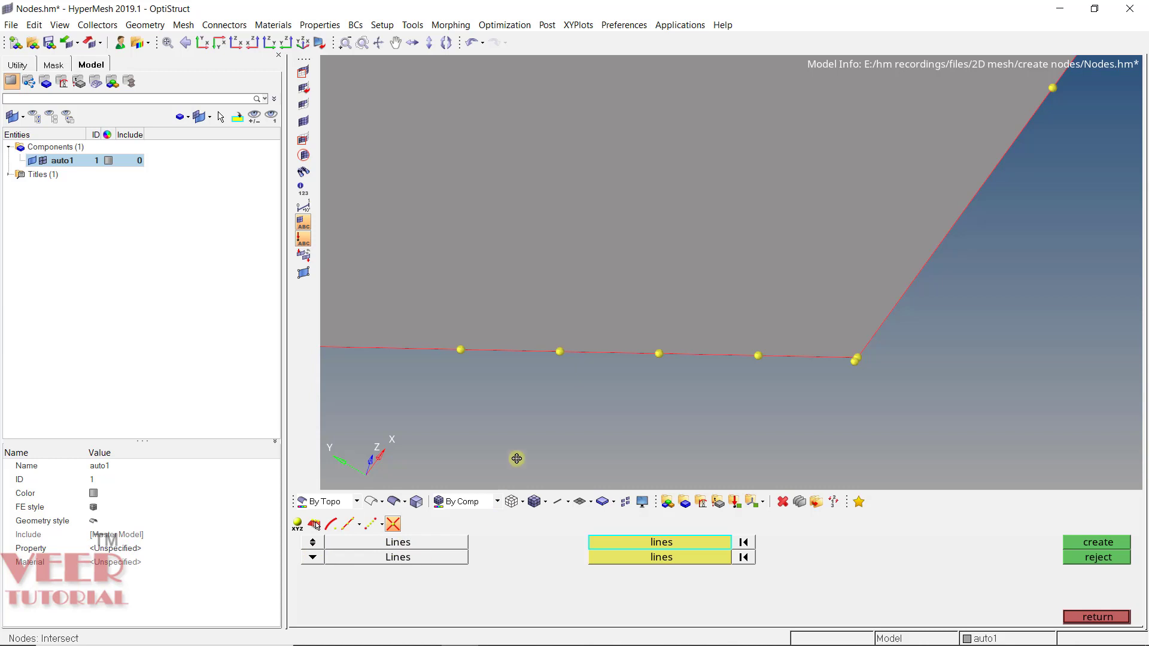
scroll(634, 297, down, 2)
scroll(634, 297, down, 1)
scroll(707, 313, down, 2)
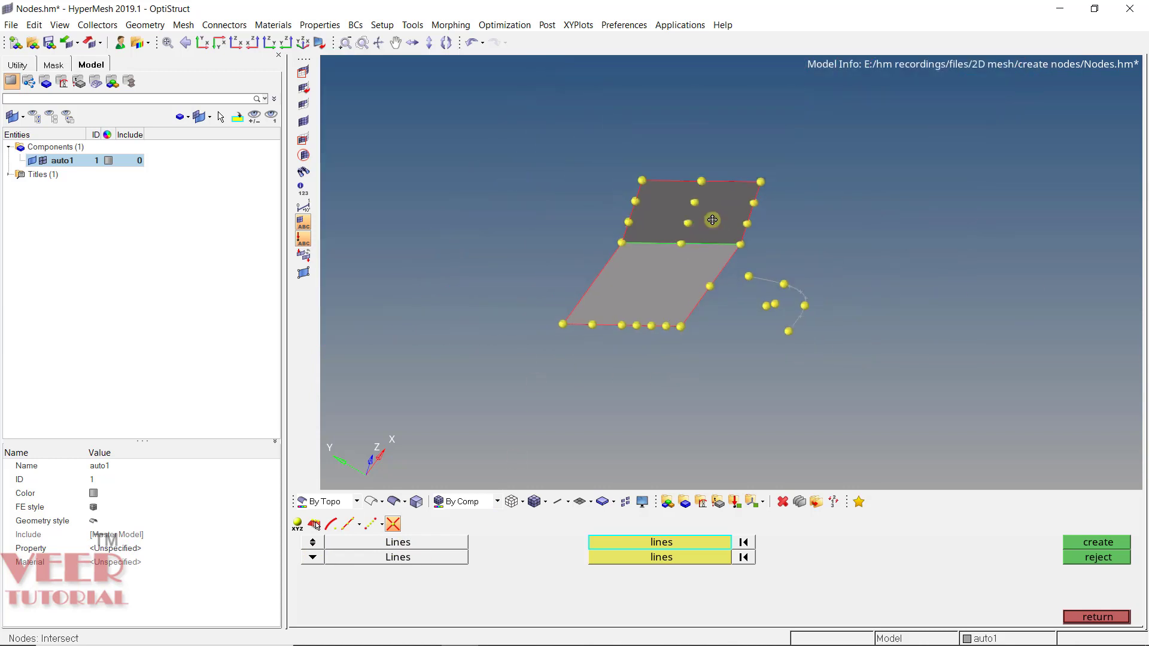
scroll(716, 239, up, 3)
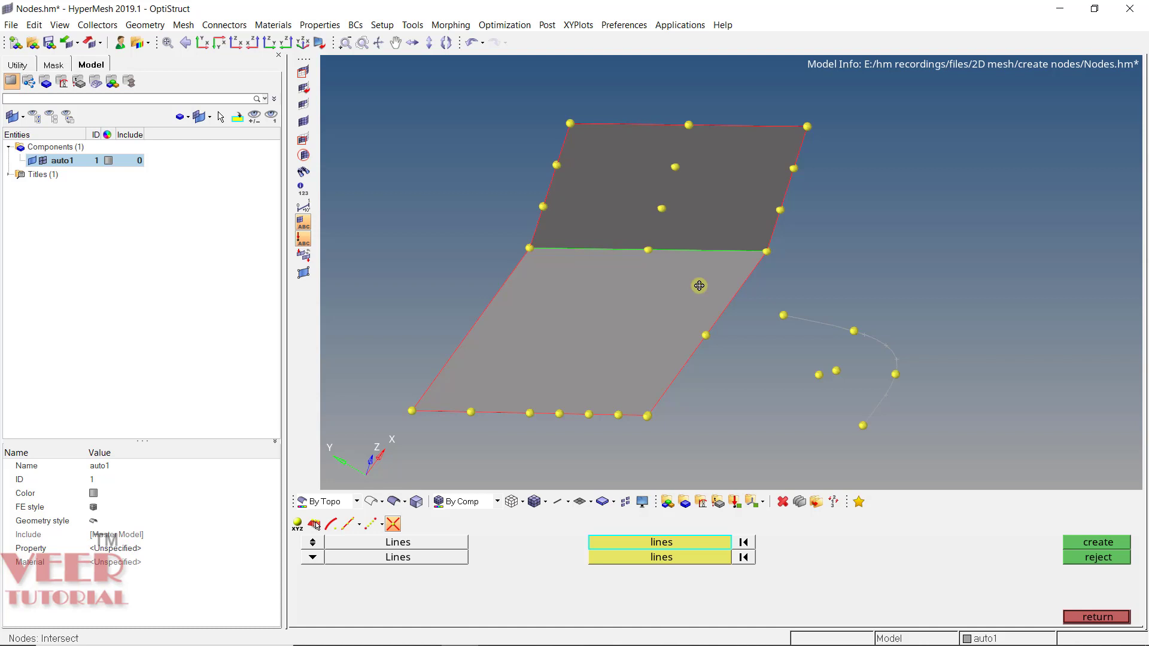
key(shift+F2)
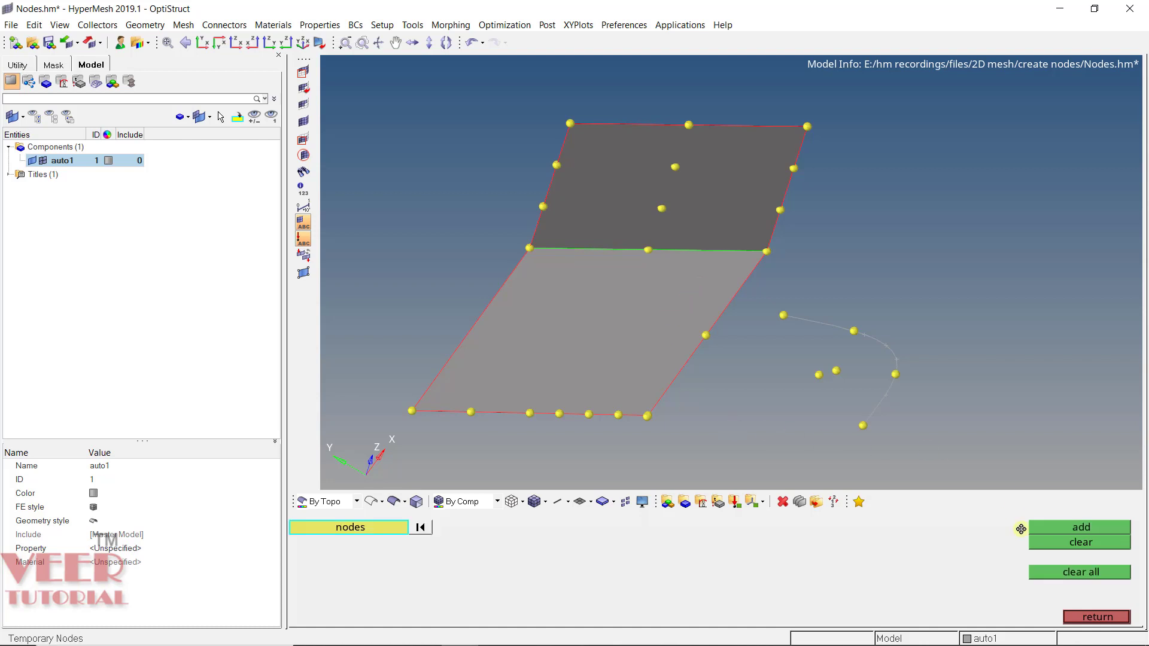
click(1071, 572)
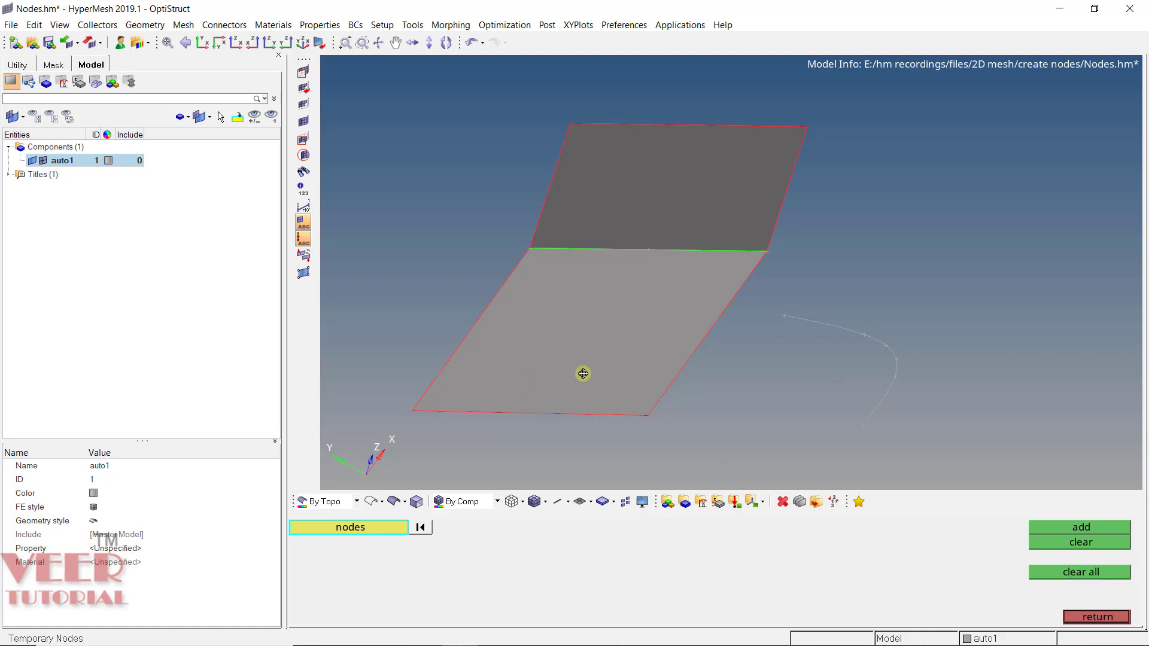
key(Escape)
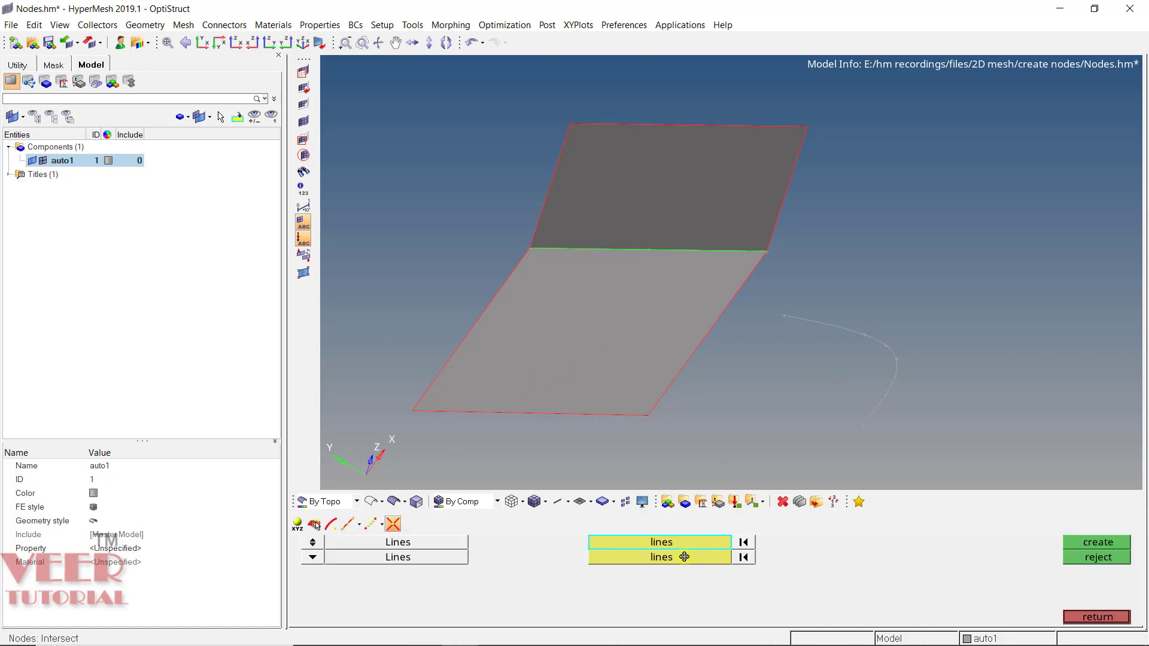
Step: Create a node where the shared middle edge crosses the slanted side edge, then exit the tool
scroll(688, 311, up, 2)
click(726, 219)
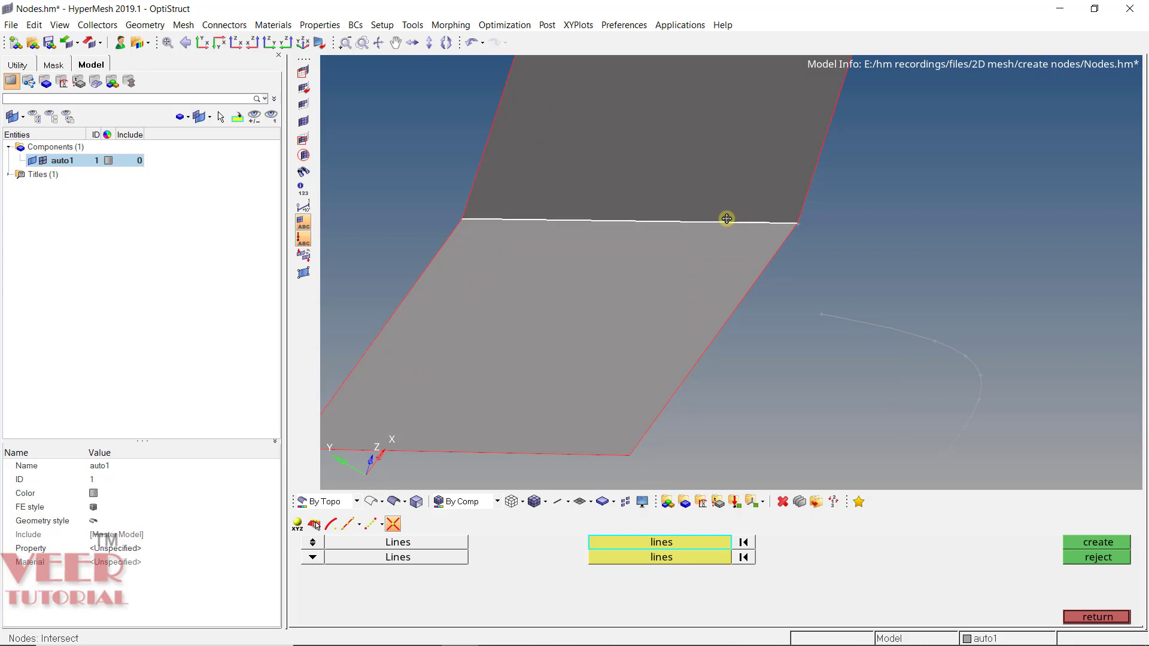
scroll(860, 236, up, 2)
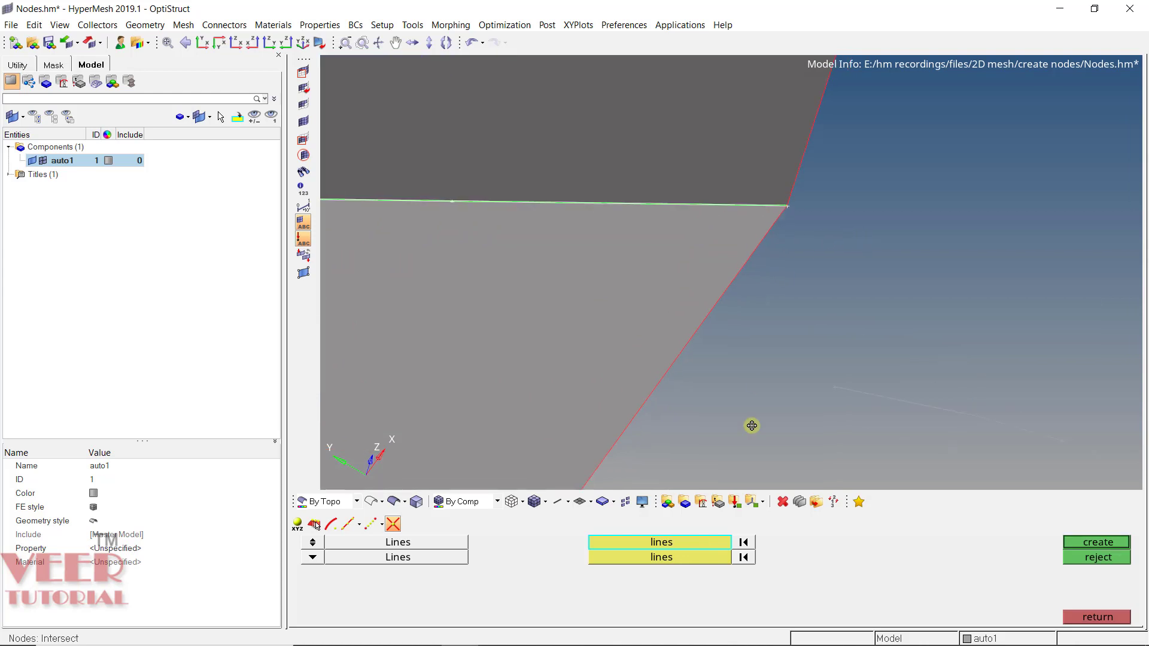
click(660, 557)
click(718, 297)
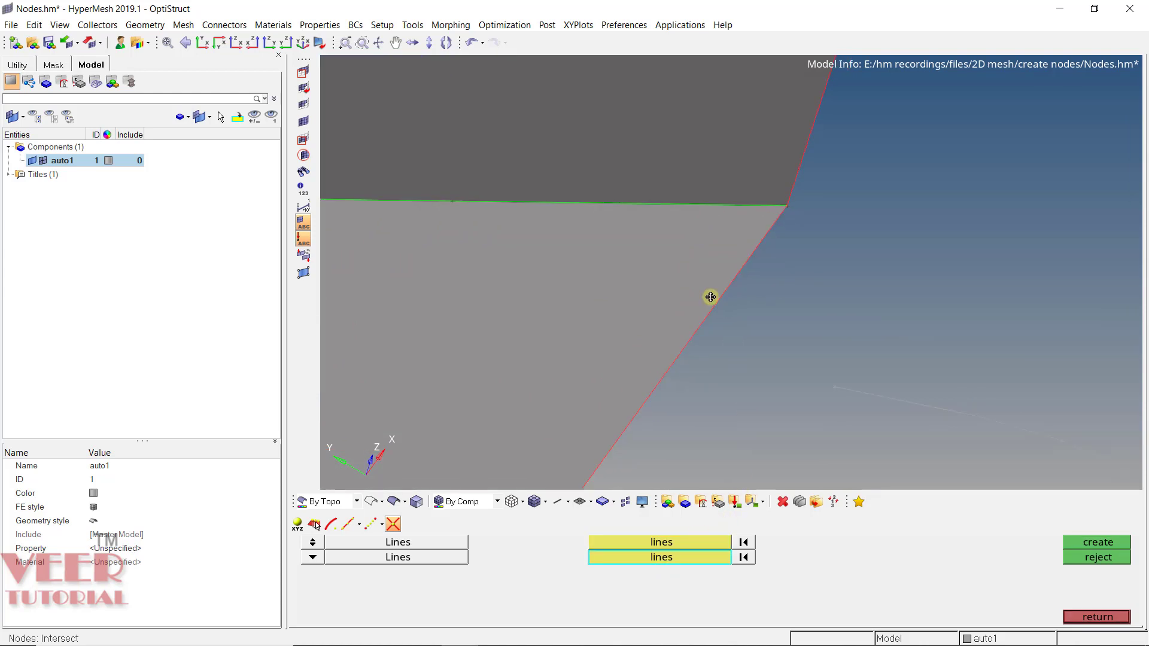
click(1077, 543)
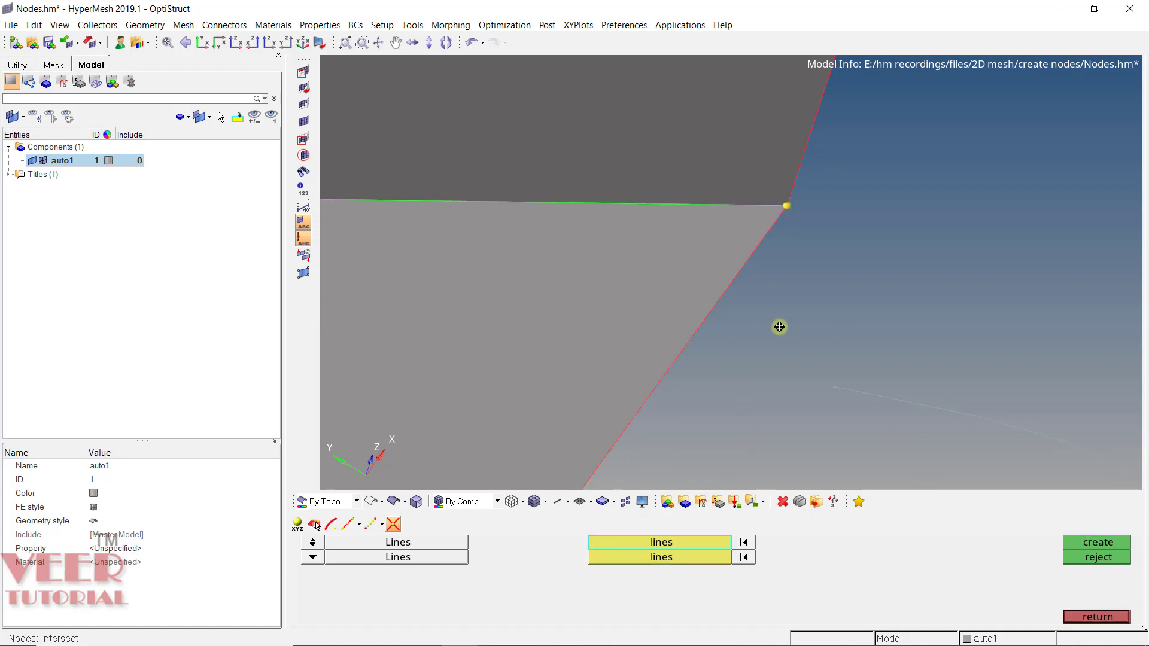
ctrl+right_drag(782, 325, 785, 270)
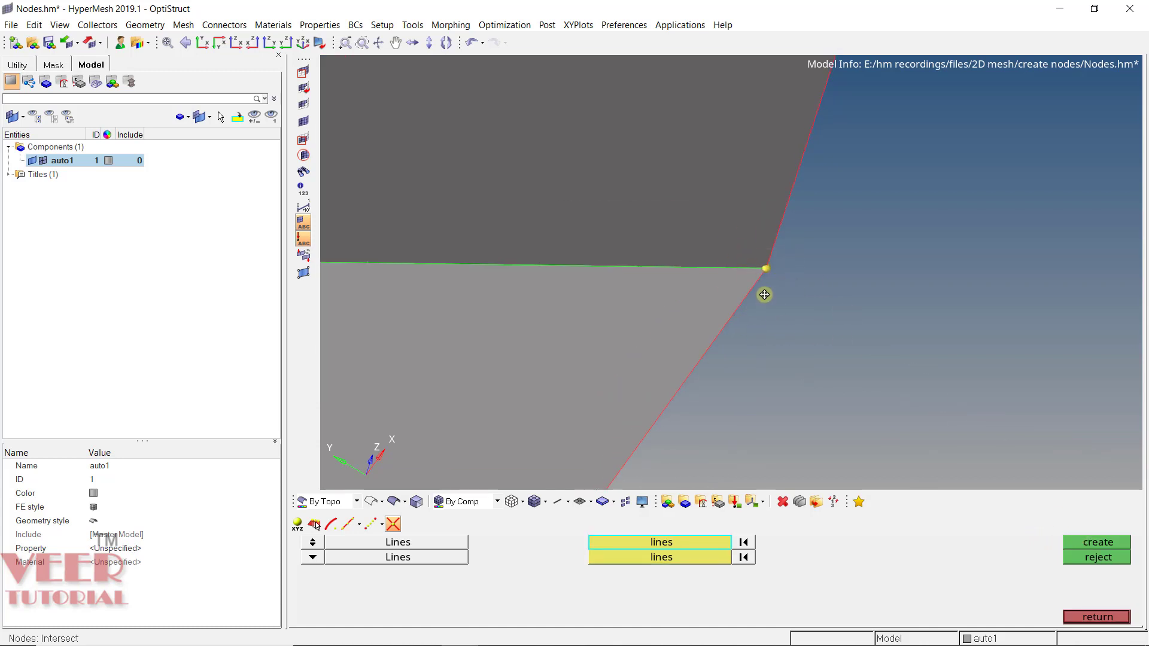
click(1086, 617)
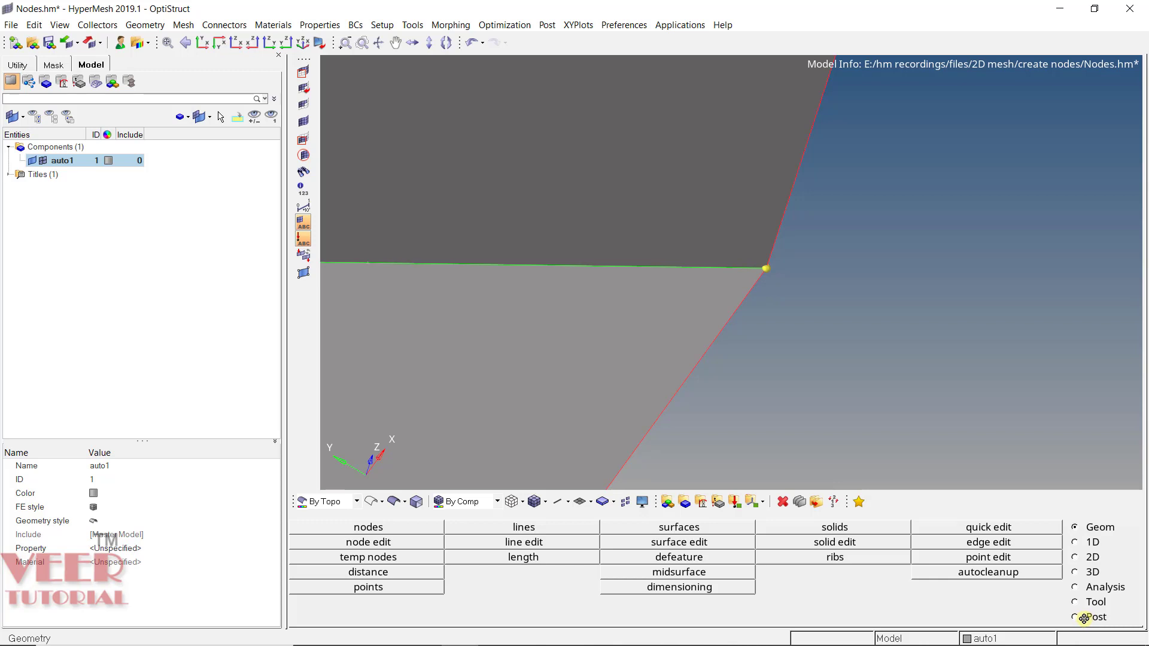
Step: Open the Node Edit panel in Associate mode, with tolerance 0.100
click(388, 543)
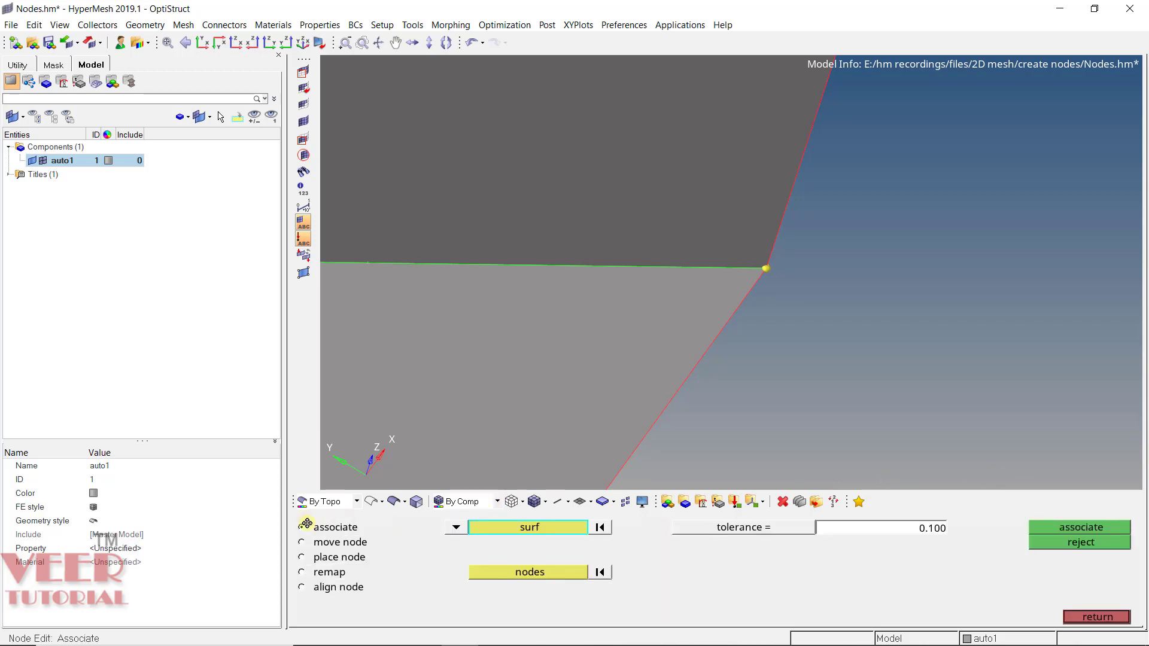